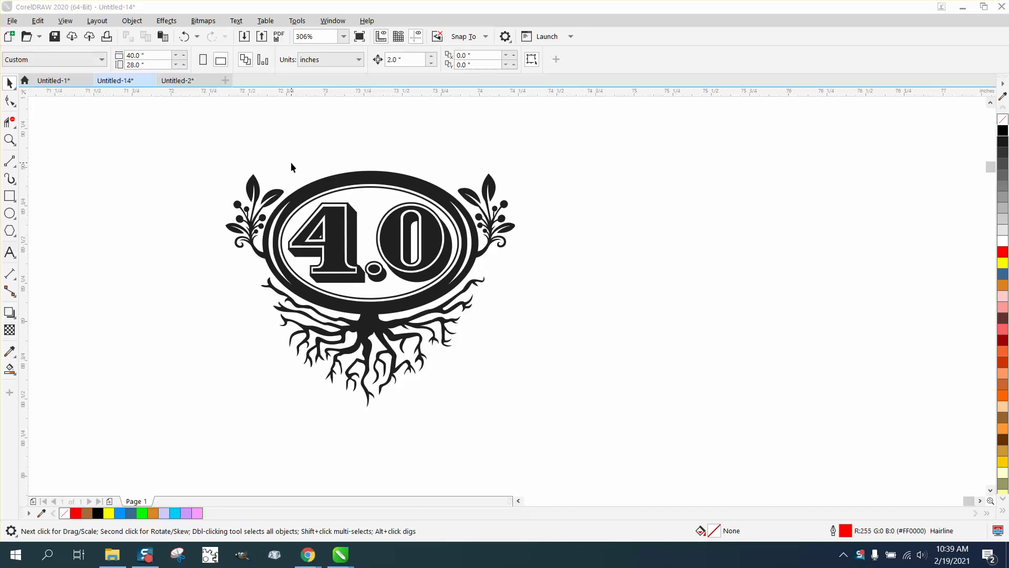
Ungroup the emblem into its 28 separate objects.
left_click(4, 78)
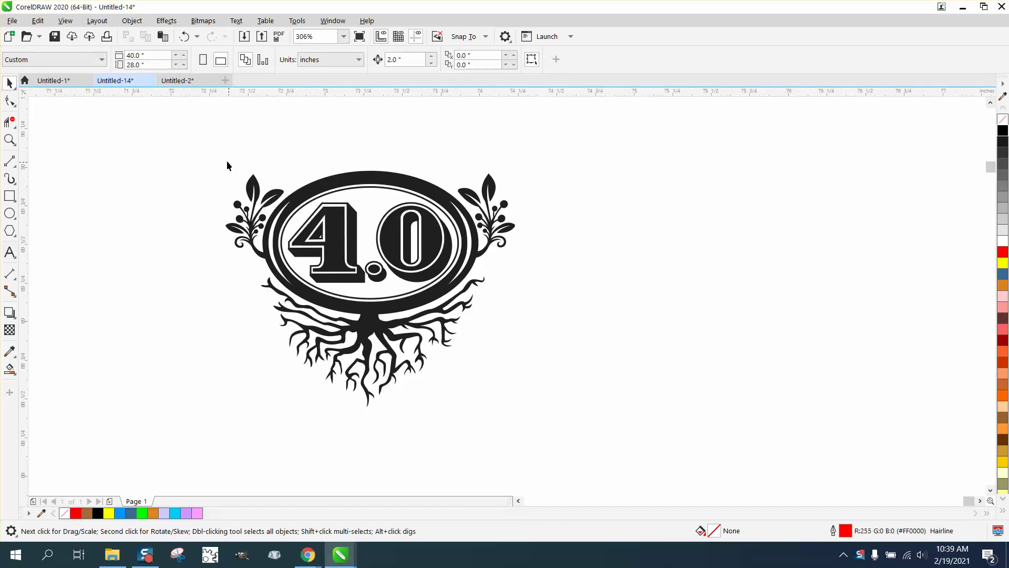
left_click_drag(218, 146, 530, 412)
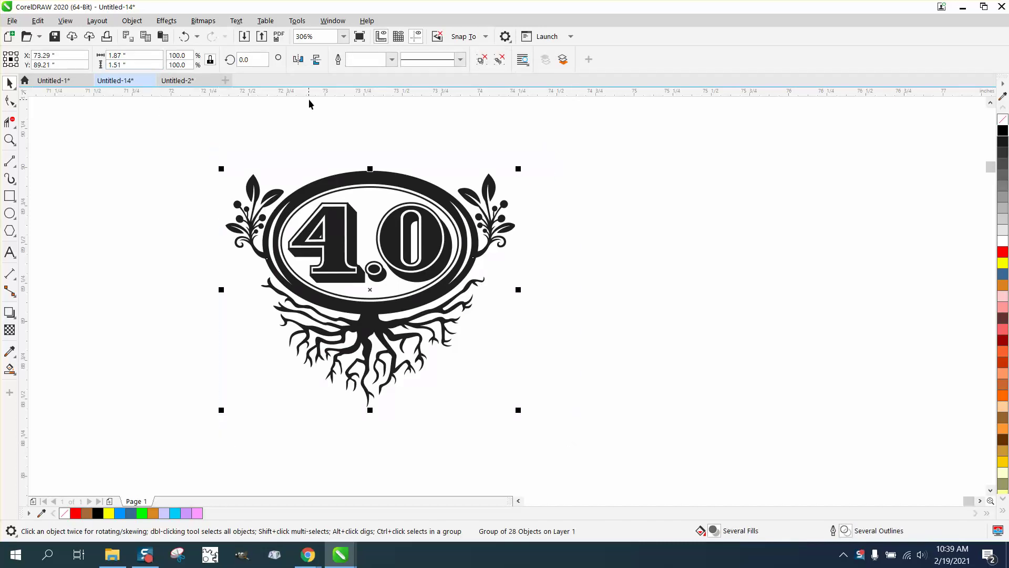
left_click(364, 124)
left_click(378, 182)
left_click(132, 20)
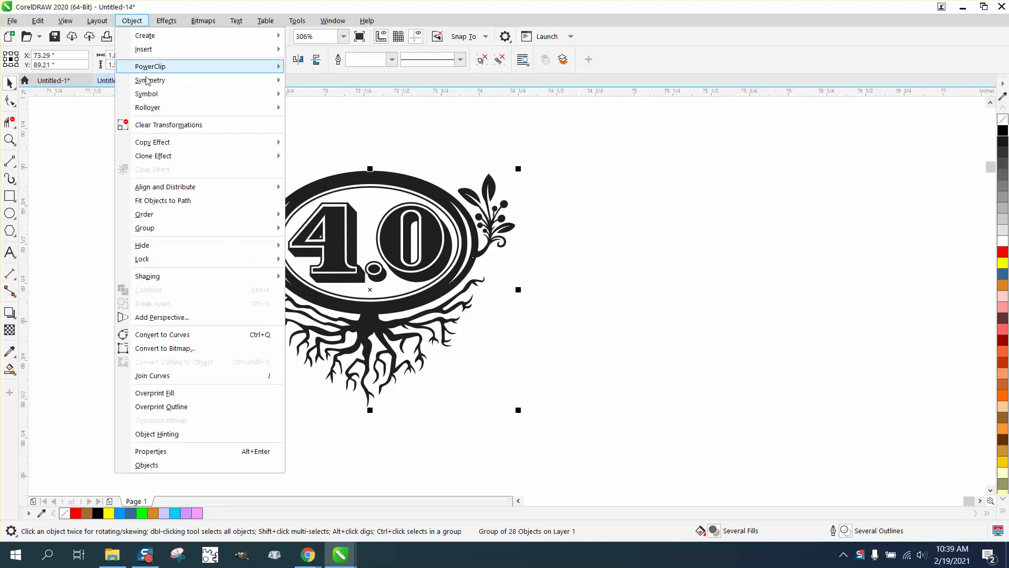
mouse_move(216, 235)
left_click(314, 243)
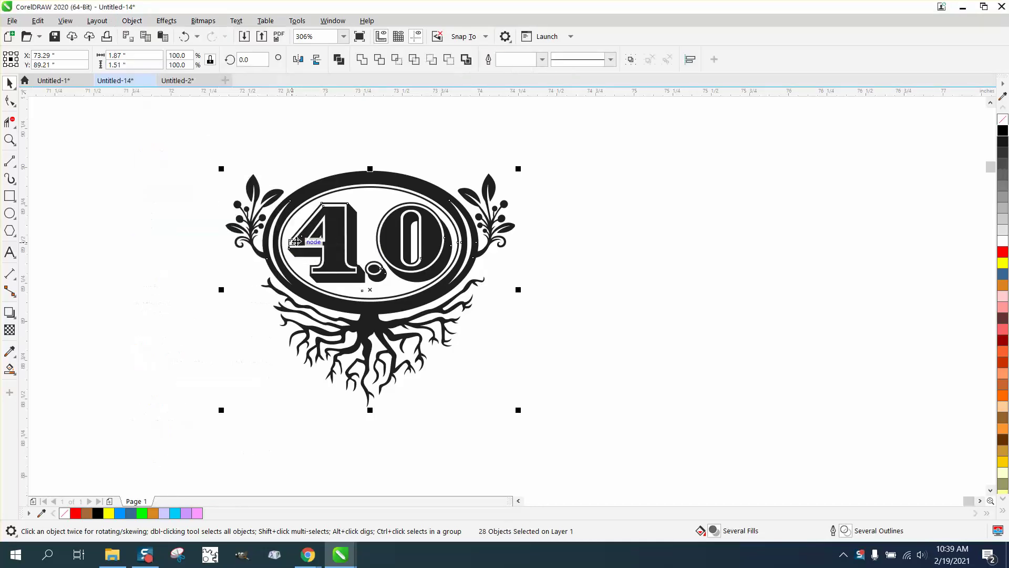
Create a boundary curve around all 28 pieces and nudge it 2 inches right.
left_click_drag(204, 138, 591, 432)
left_click(465, 60)
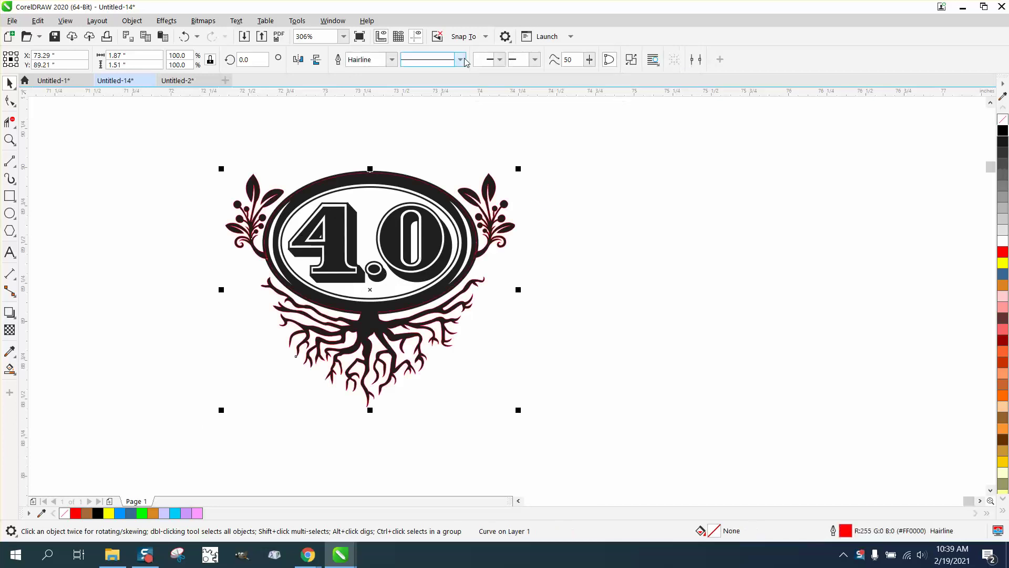
key("Right")
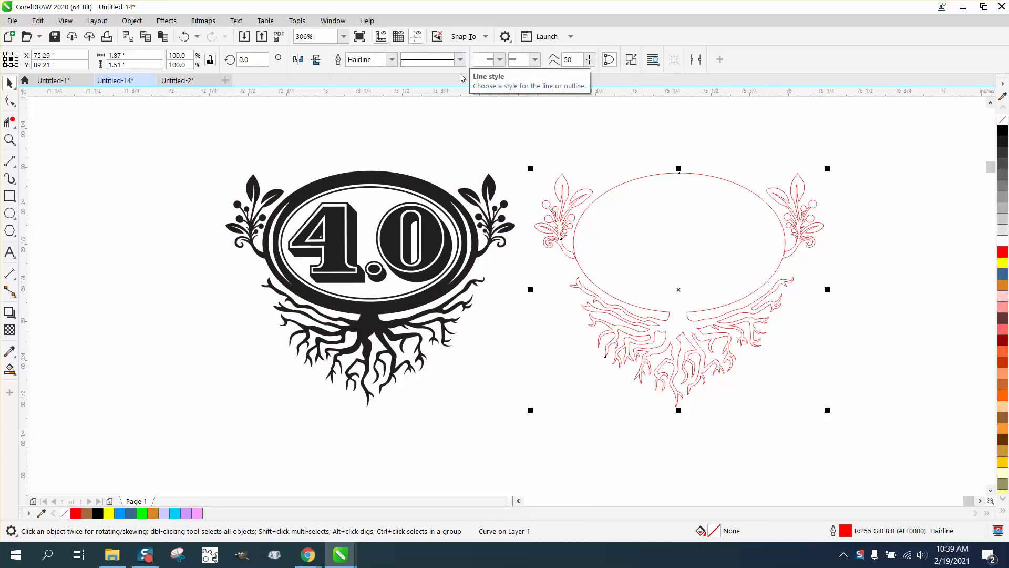
left_click(10, 139)
left_click_drag(570, 251, 592, 275)
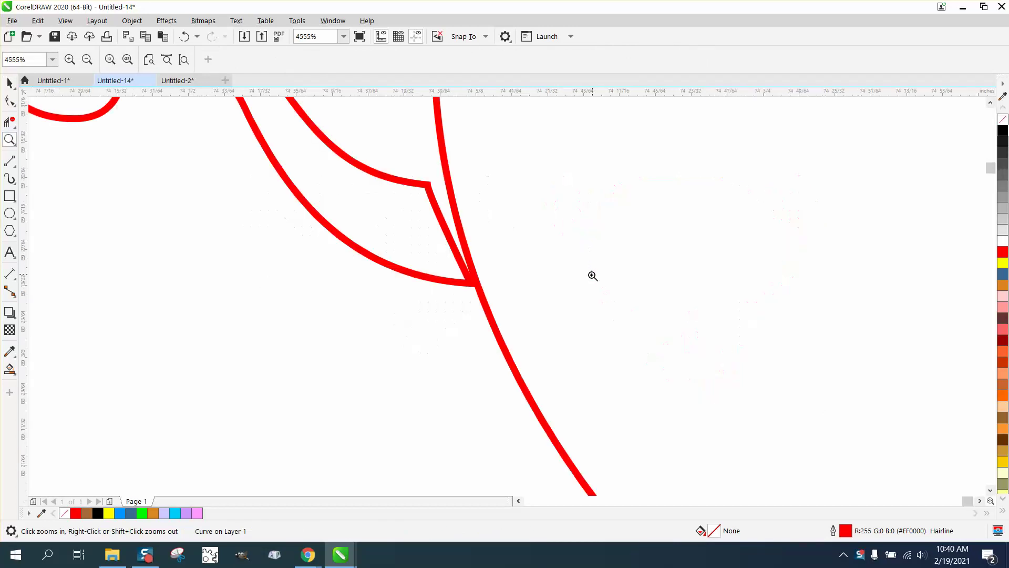
right_click(431, 252)
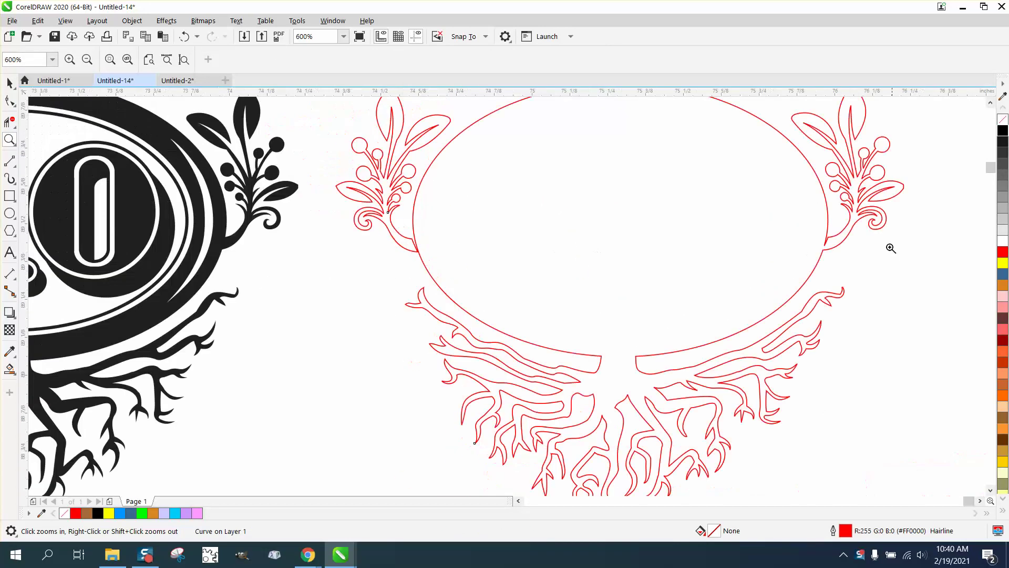
left_click_drag(816, 220, 859, 276)
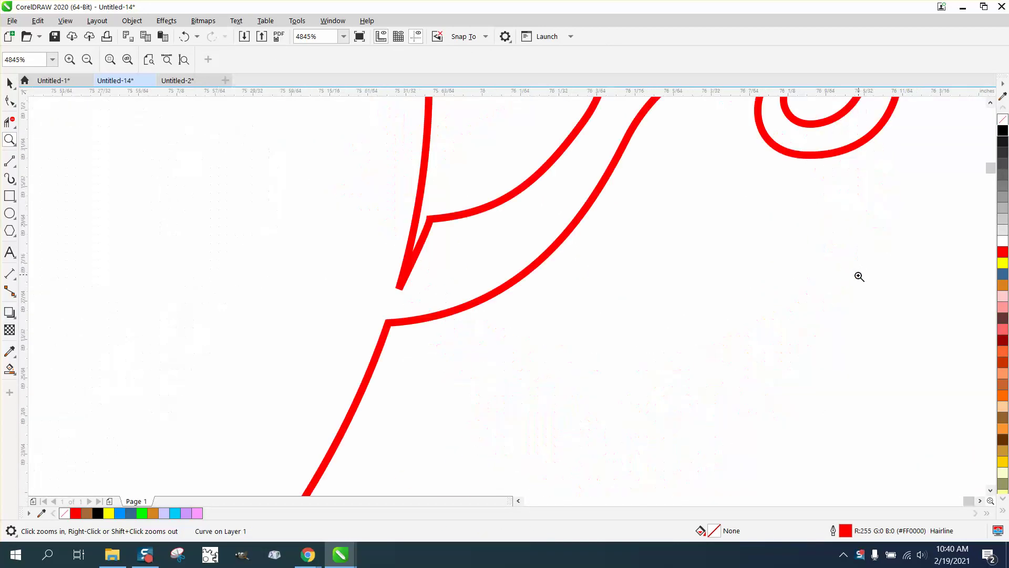
right_click(462, 269)
right_click(455, 268)
right_click(453, 267)
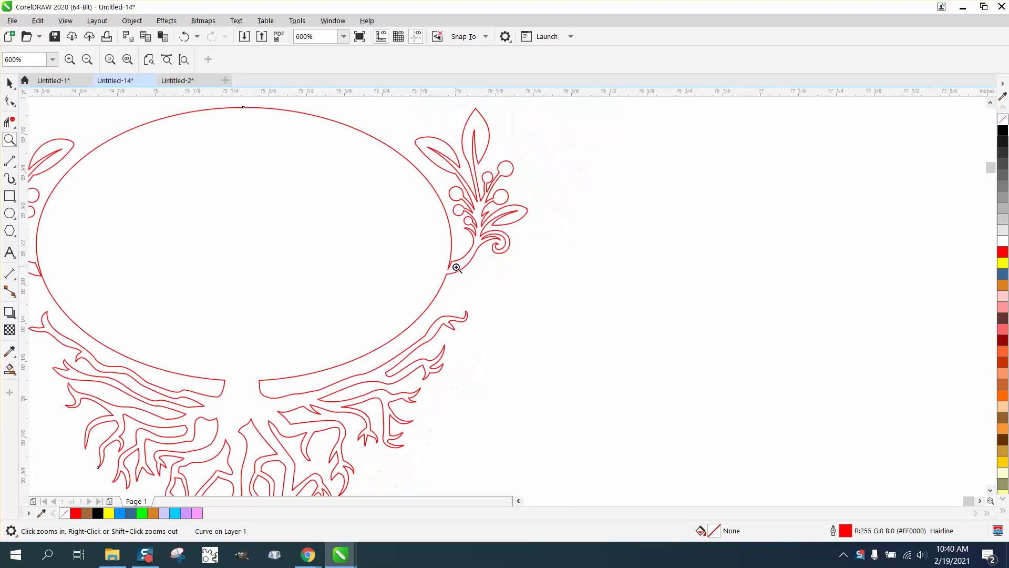
right_click(453, 266)
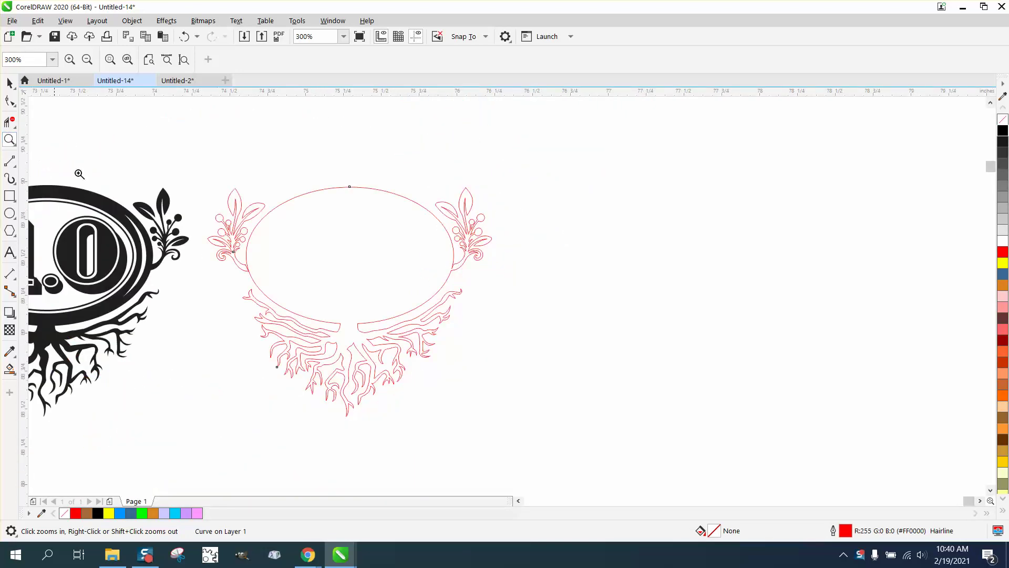
left_click_drag(218, 247, 403, 332)
right_click(365, 317)
right_click(360, 313)
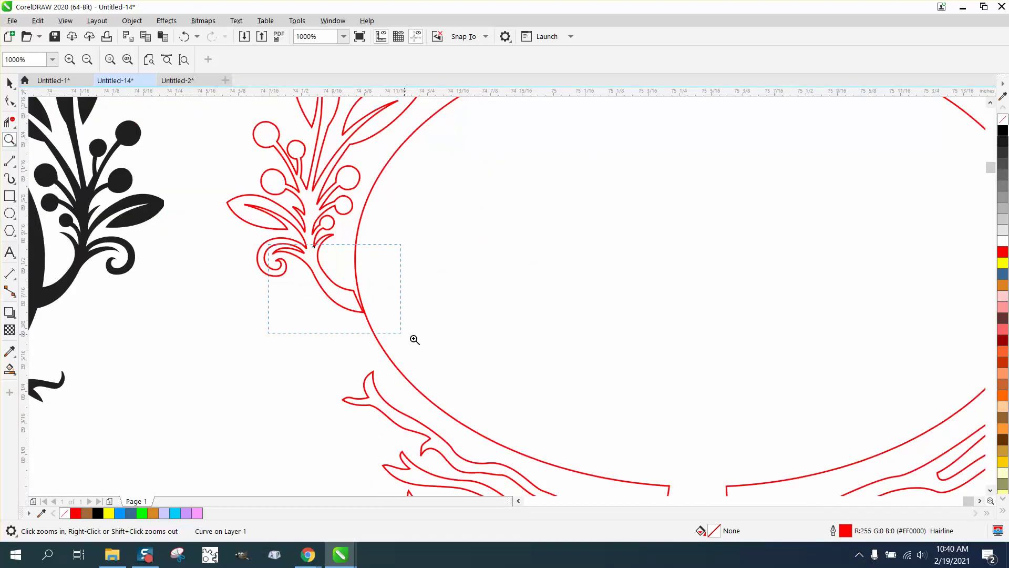
Reshape the left flourish junction nodes and delete the crossing segments there.
left_click_drag(415, 340, 457, 349)
left_click(10, 101)
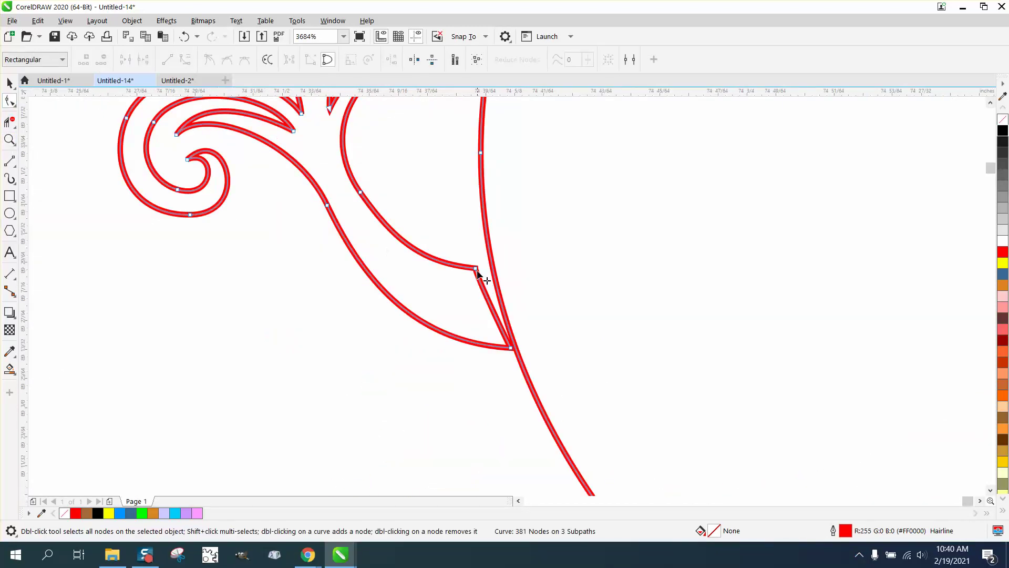
left_click_drag(476, 268, 506, 269)
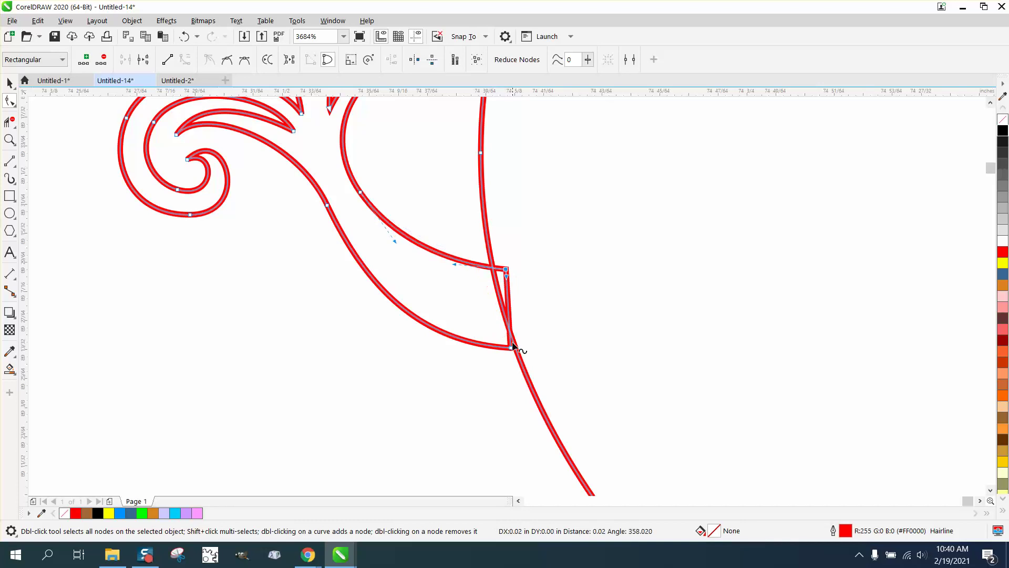
left_click_drag(512, 348, 537, 349)
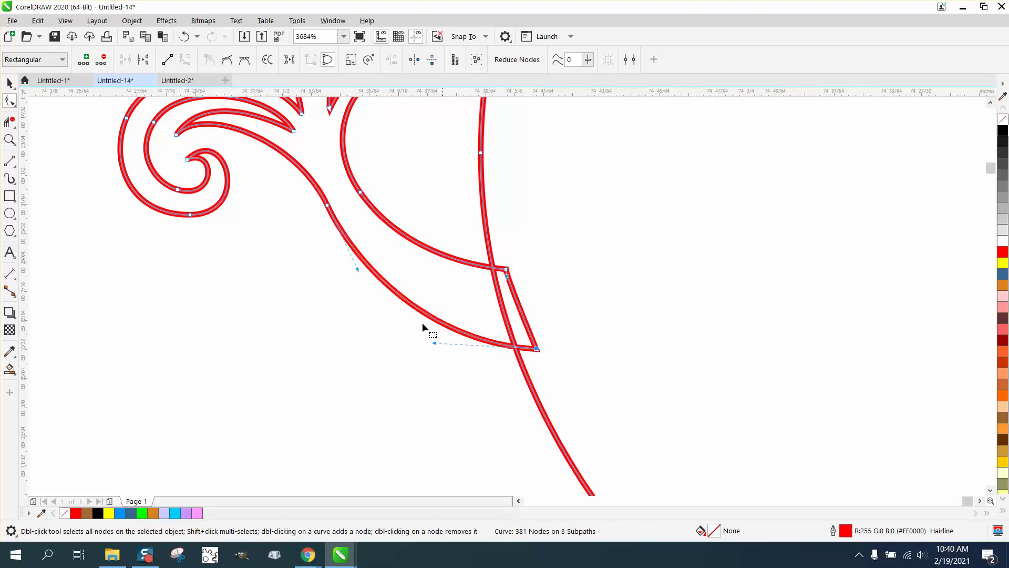
left_click(10, 122)
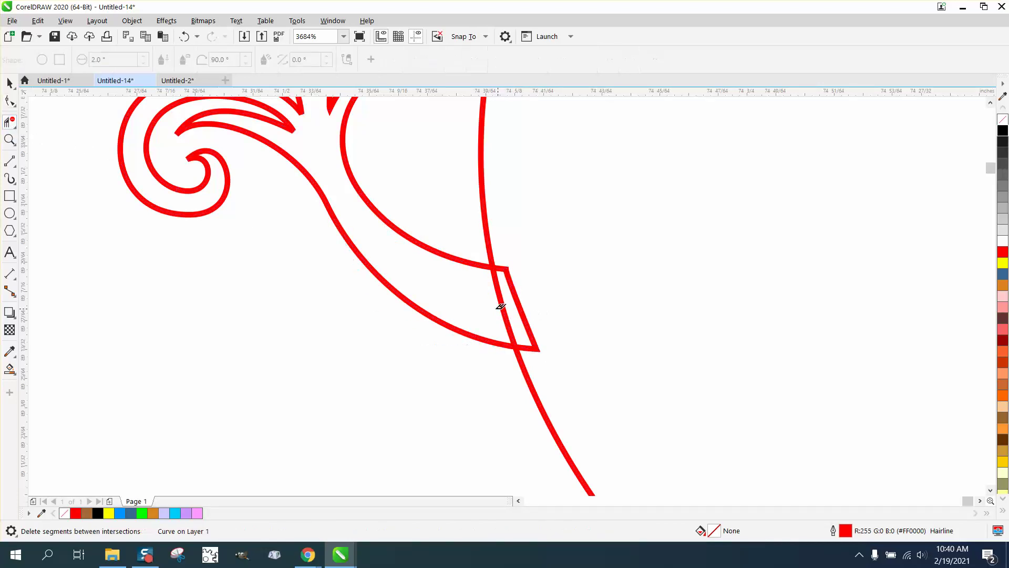
left_click_drag(481, 303, 565, 303)
scroll(393, 298, "down", 5)
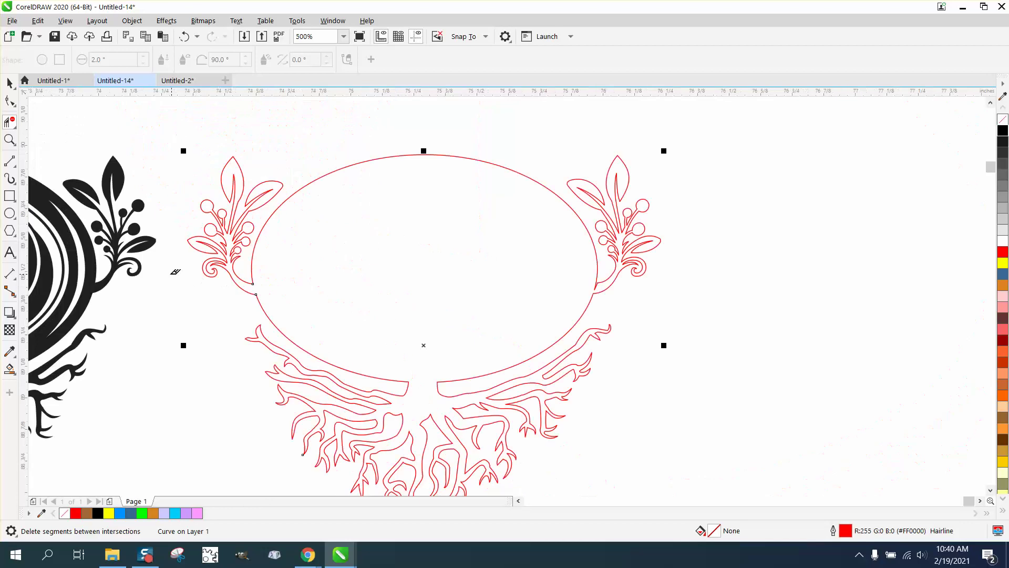
Move the right leaf junction node left to tidy that join.
left_click(10, 139)
left_click_drag(584, 259, 685, 326)
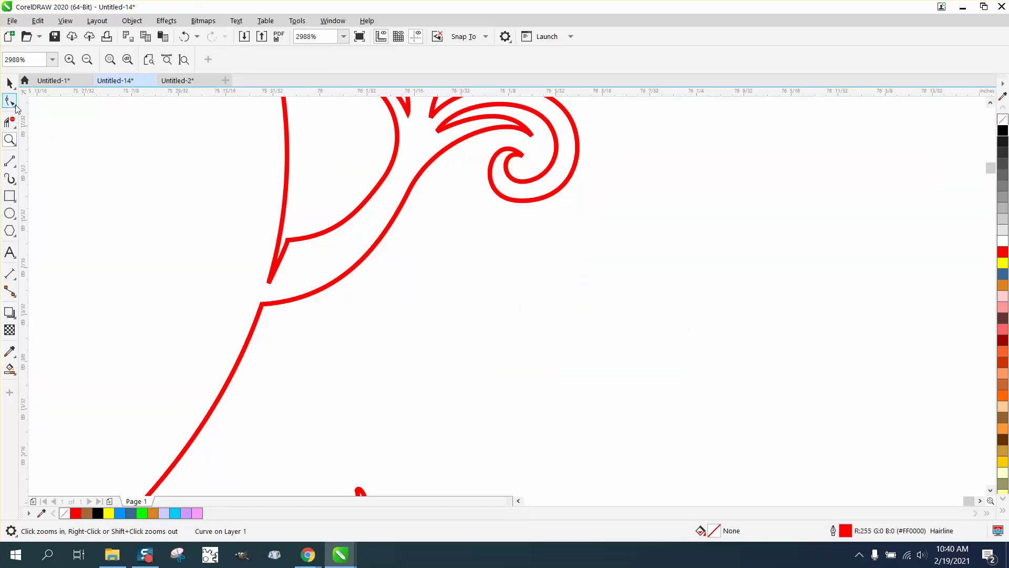
left_click(9, 101)
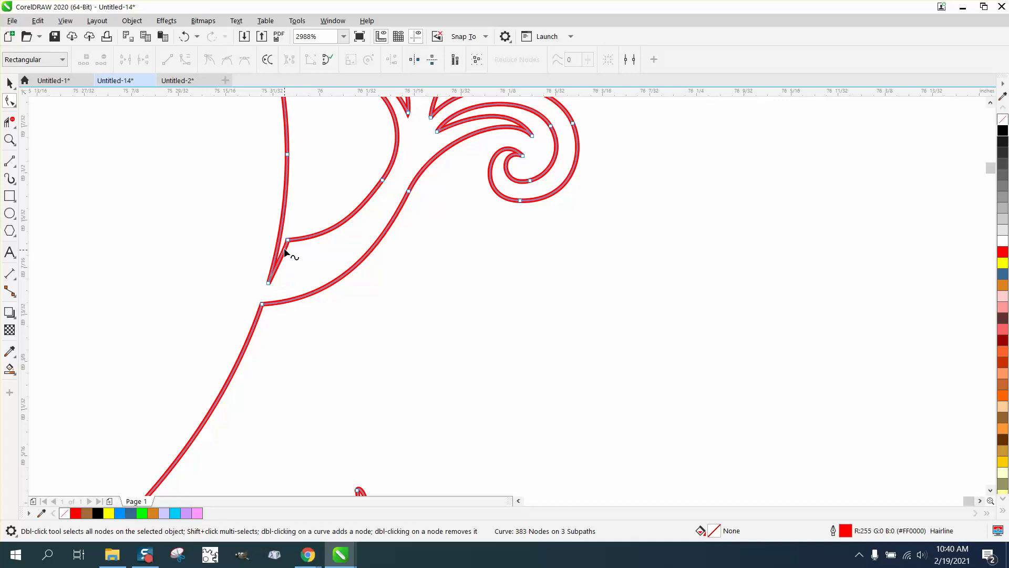
left_click_drag(288, 242, 301, 273)
left_click(9, 122)
scroll(302, 273, "down", 5)
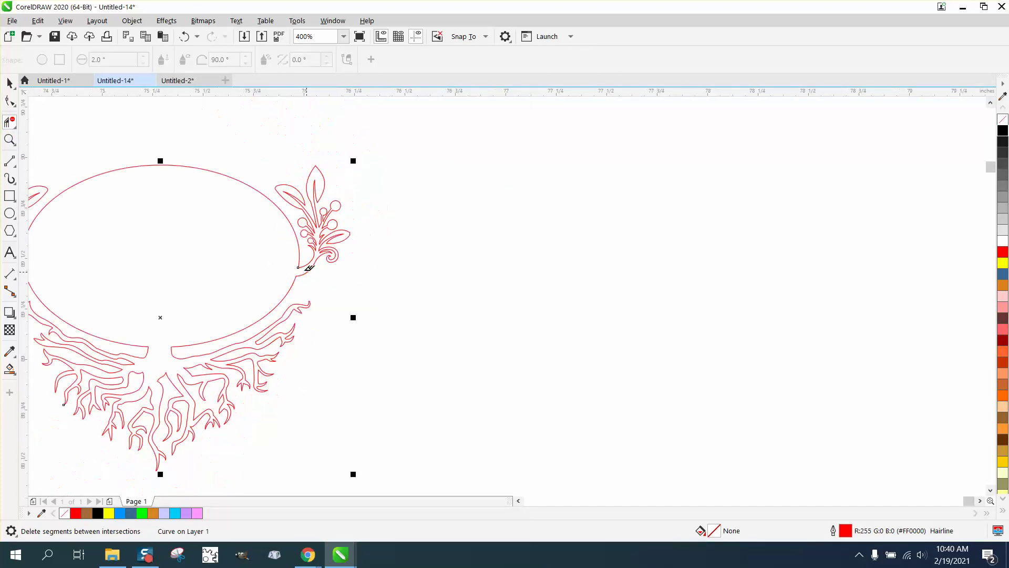
scroll(250, 248, "down", 2)
Smart Fill the outlined design with solid black.
left_click(9, 83)
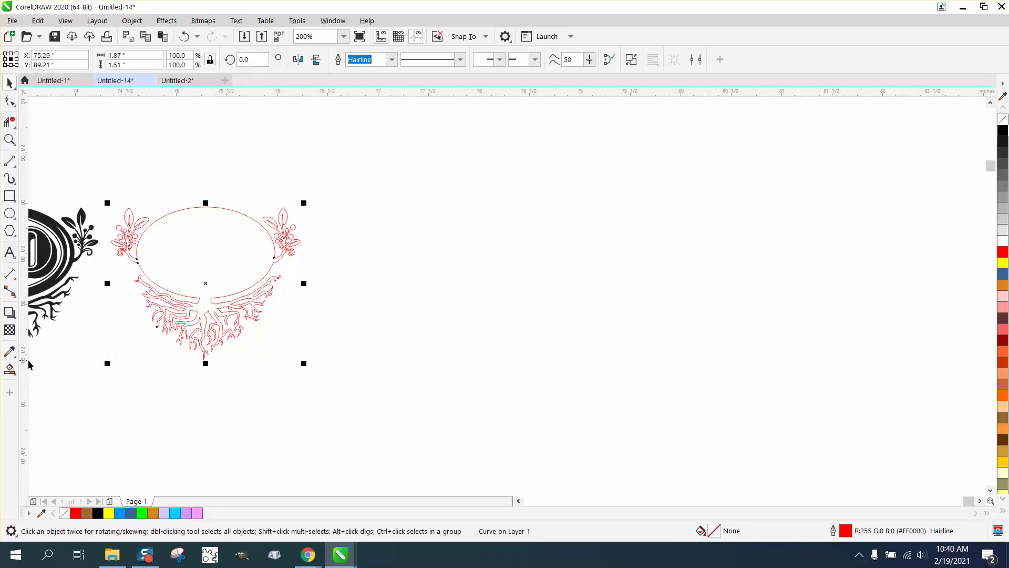
left_click(9, 369)
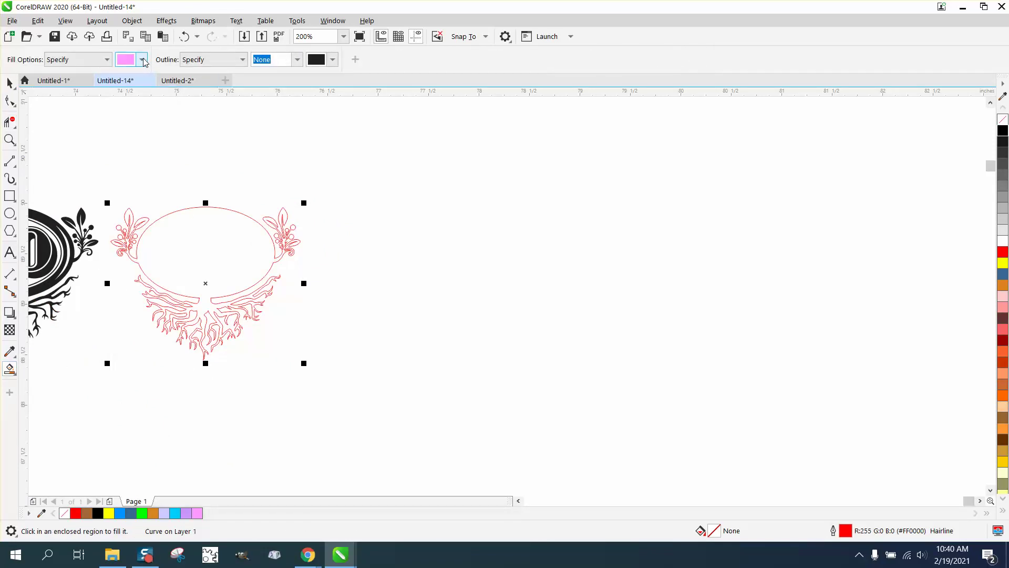
left_click(142, 59)
left_click(264, 120)
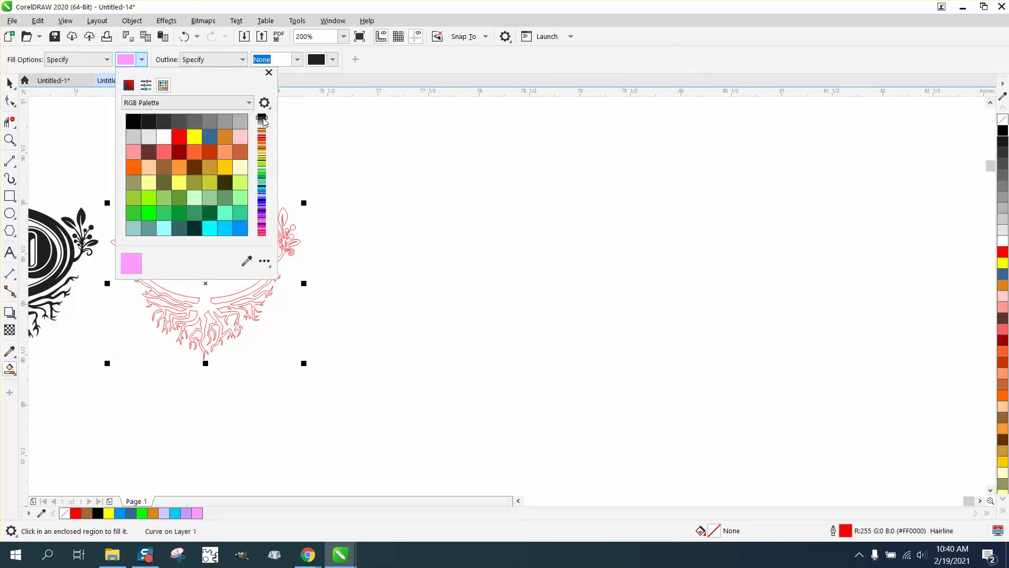
left_click(132, 124)
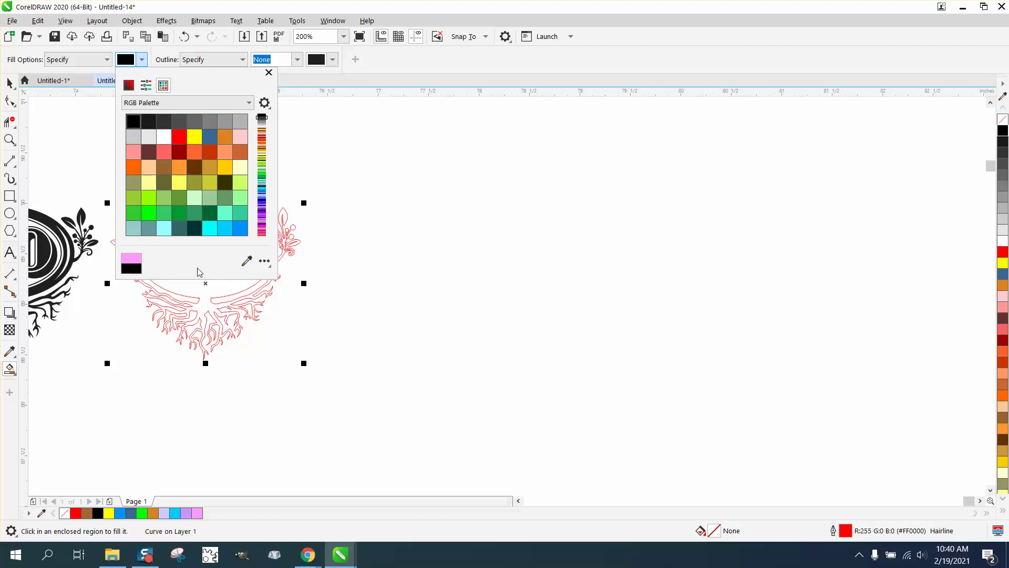
left_click(195, 283)
left_click(195, 281)
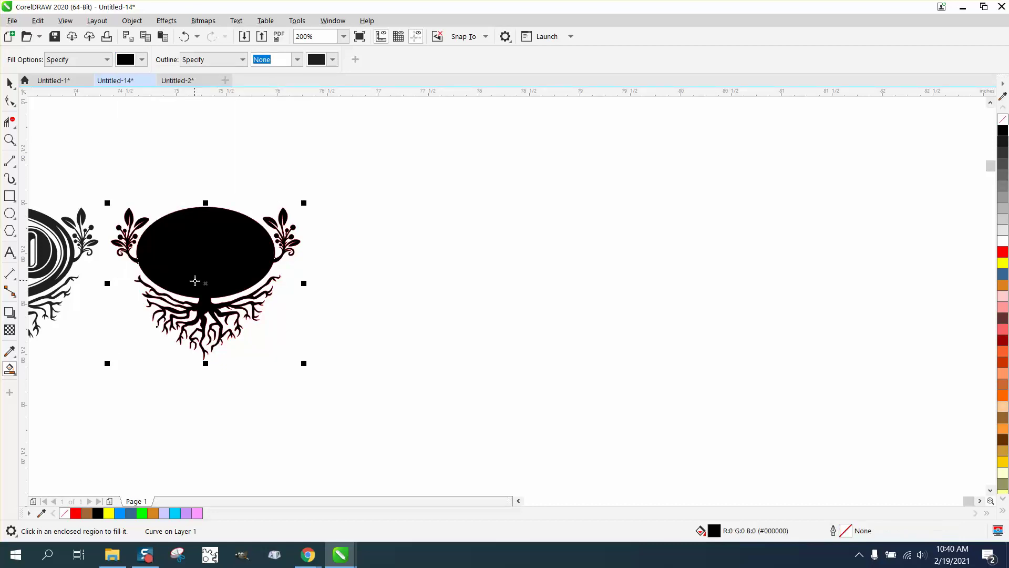
Shift the filled copy right, remove its fill and give it a red outline.
key("Right")
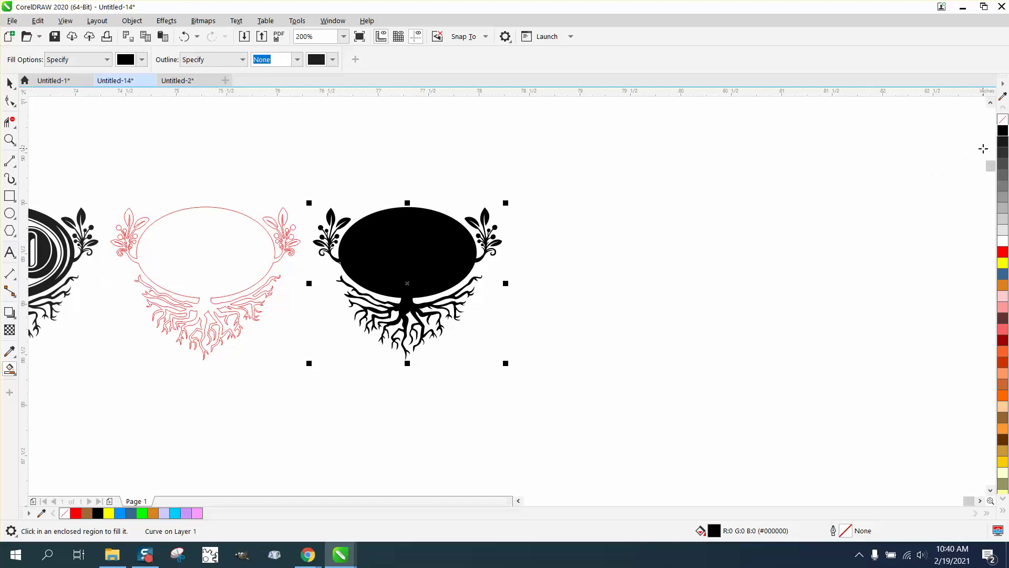
left_click(1002, 124)
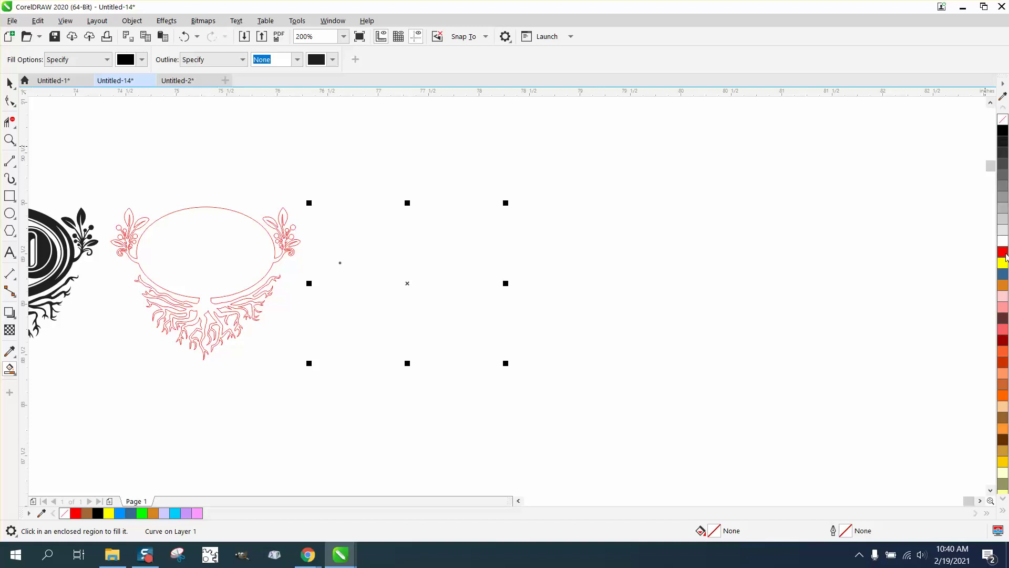
right_click(1002, 253)
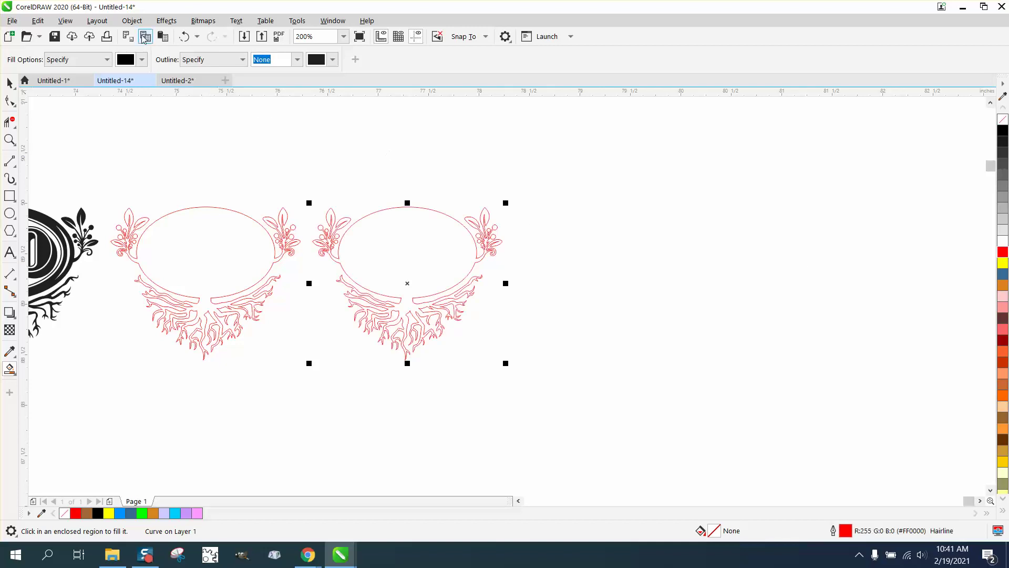
Apply a 0.02-inch Contour to the red ornament and zoom in to inspect it.
left_click(166, 20)
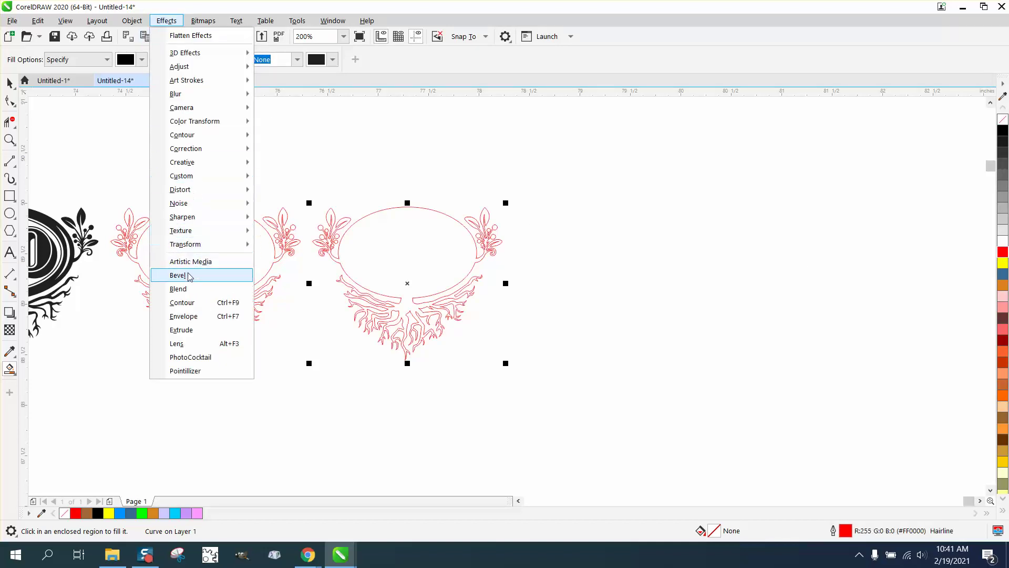
left_click(188, 302)
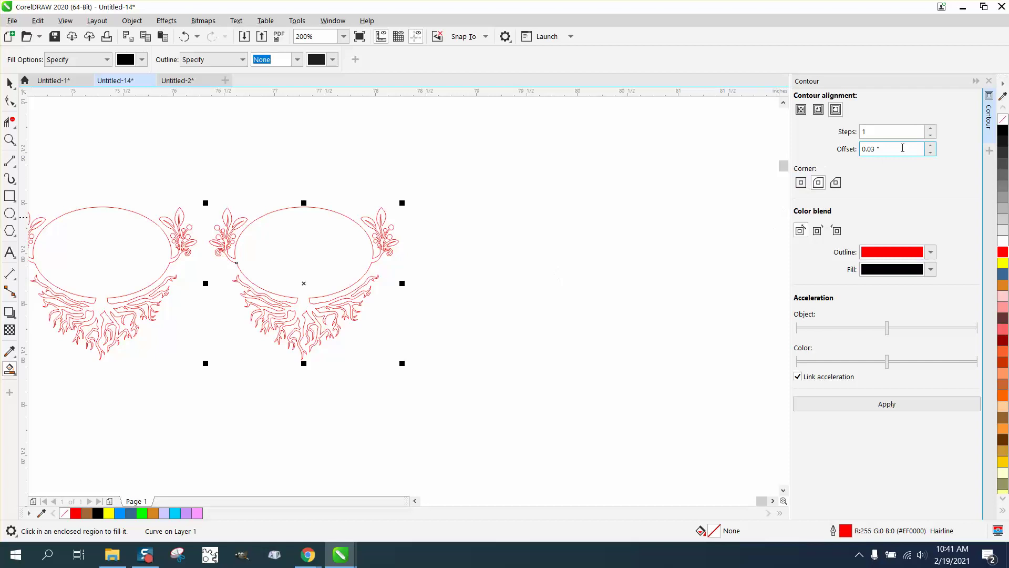
left_click_drag(897, 148, 793, 148)
type(".02")
left_click(886, 405)
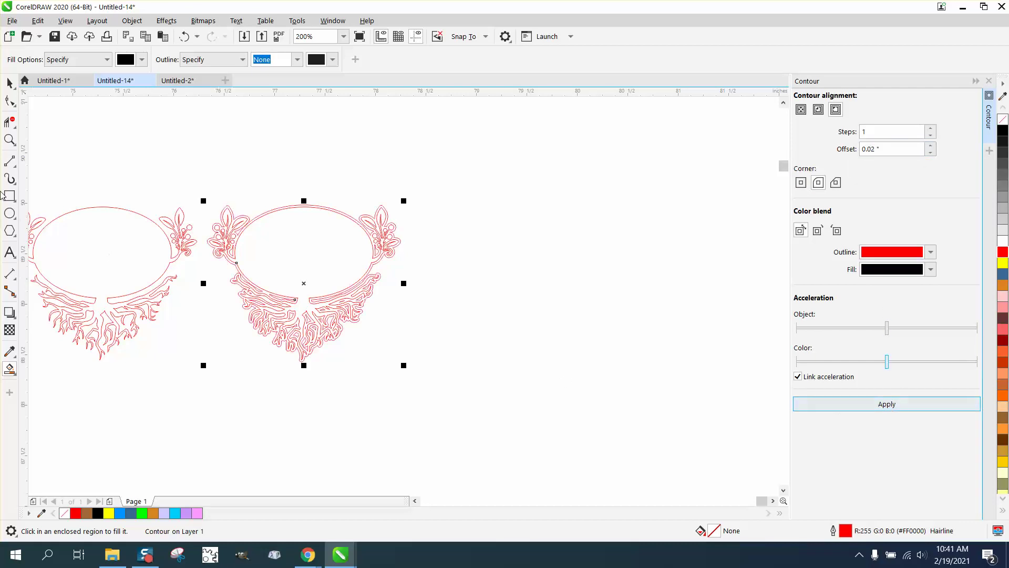
left_click(9, 139)
left_click_drag(228, 210, 301, 293)
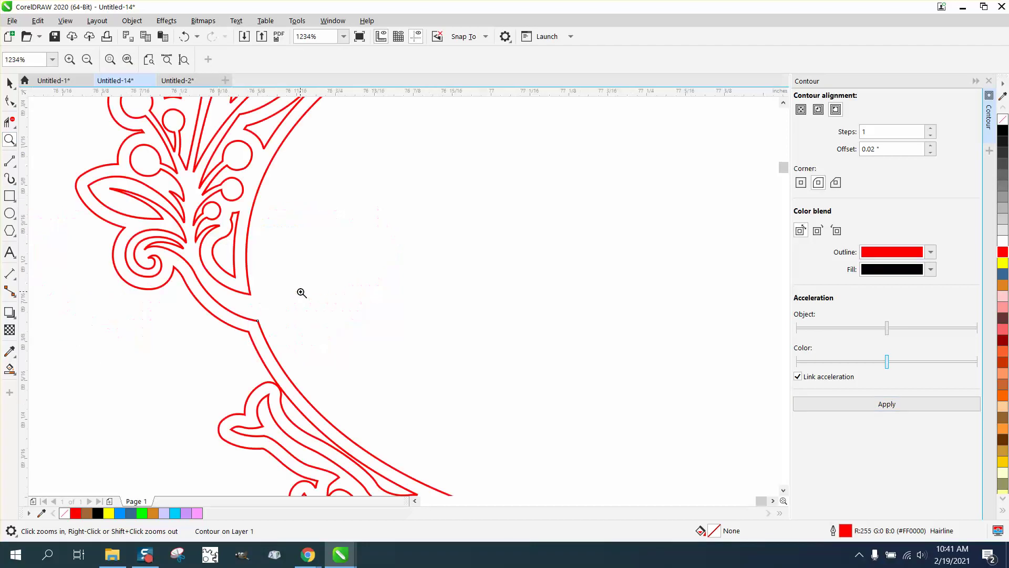
right_click(277, 274)
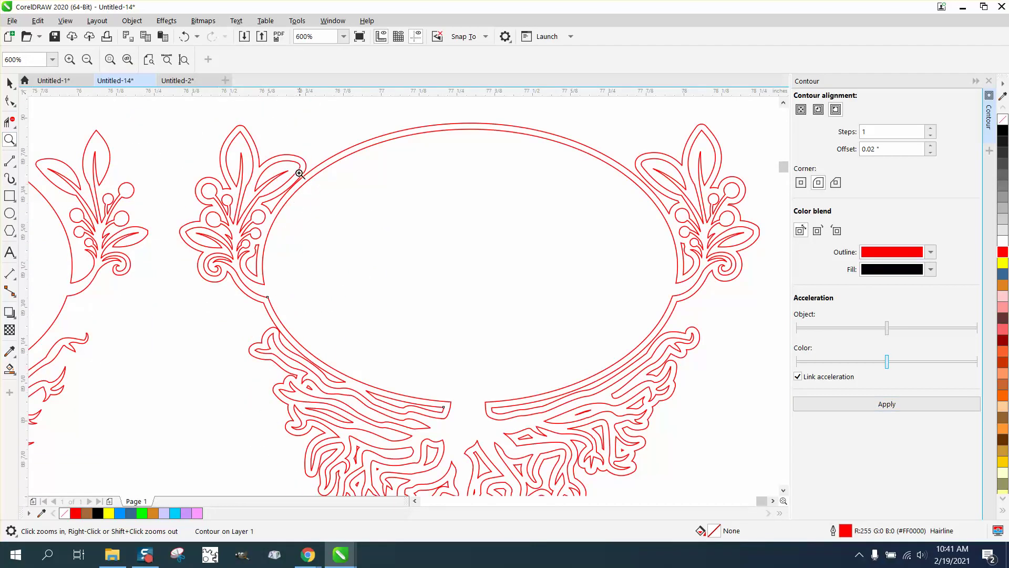
Undo the 0.02-inch contour, apply a 0.03-inch one and check the roots up close.
left_click(184, 36)
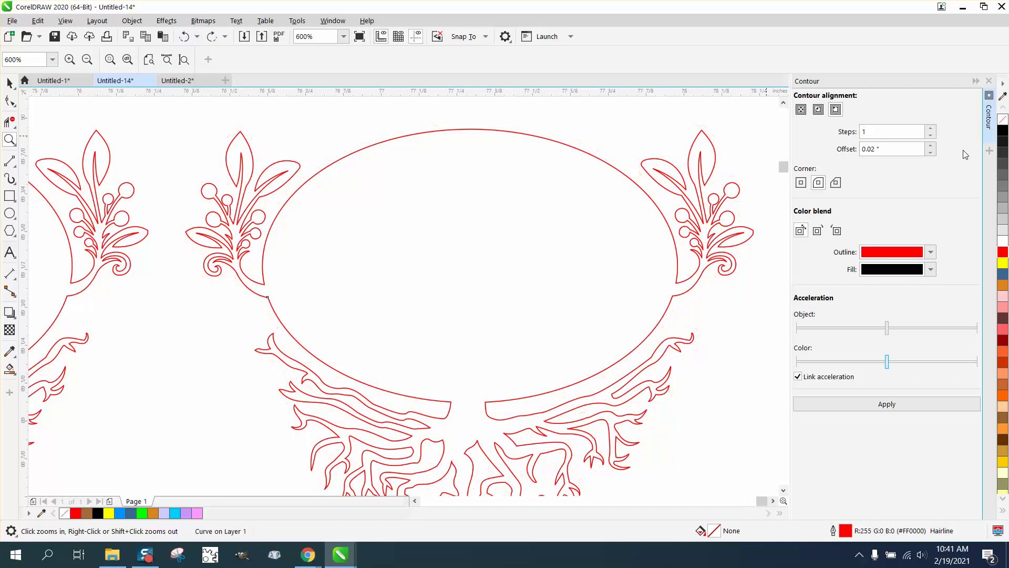
left_click_drag(909, 151, 794, 146)
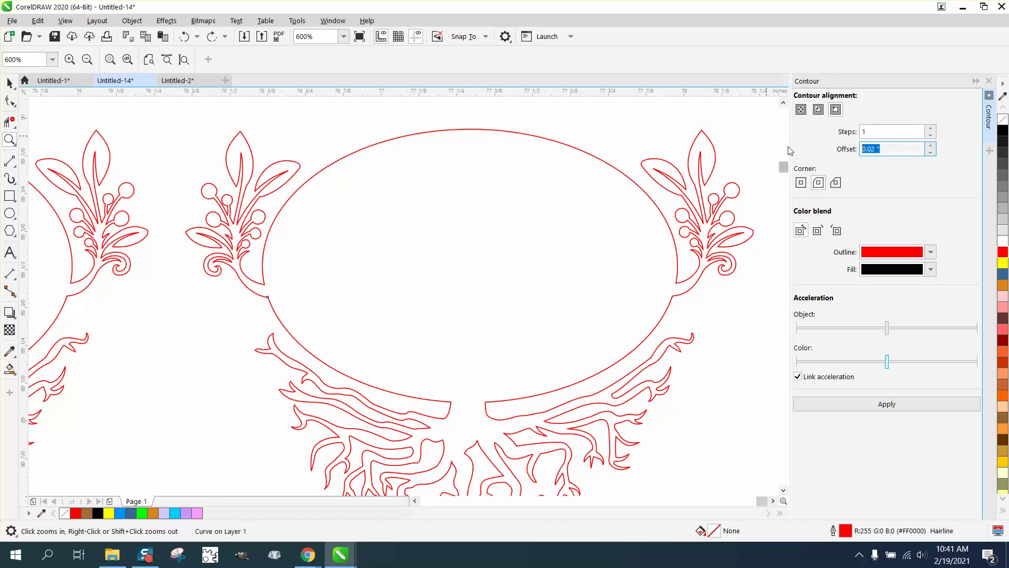
type(".03")
left_click(881, 408)
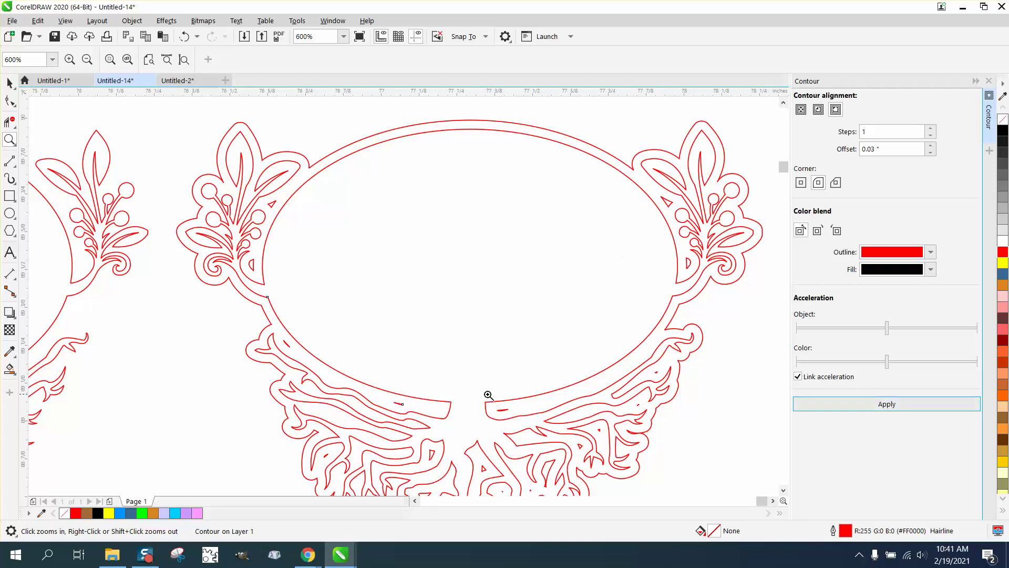
right_click(507, 412)
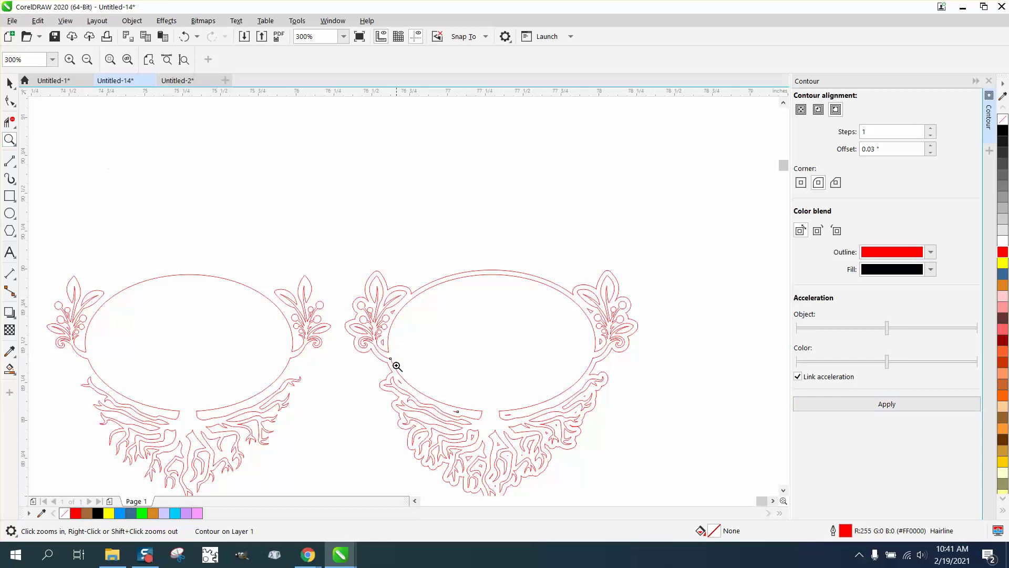
left_click_drag(394, 364, 571, 483)
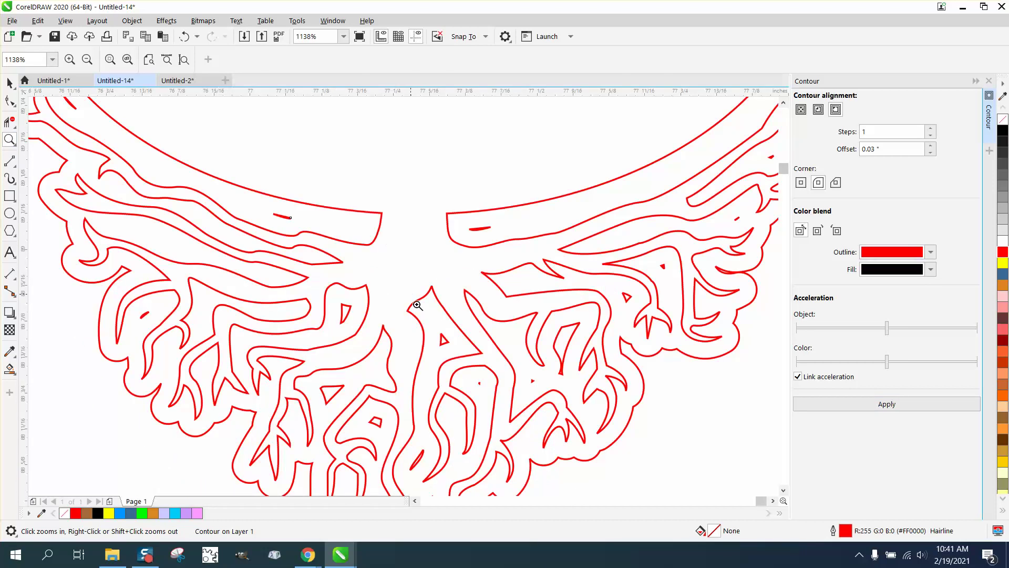
right_click(426, 335)
right_click(421, 323)
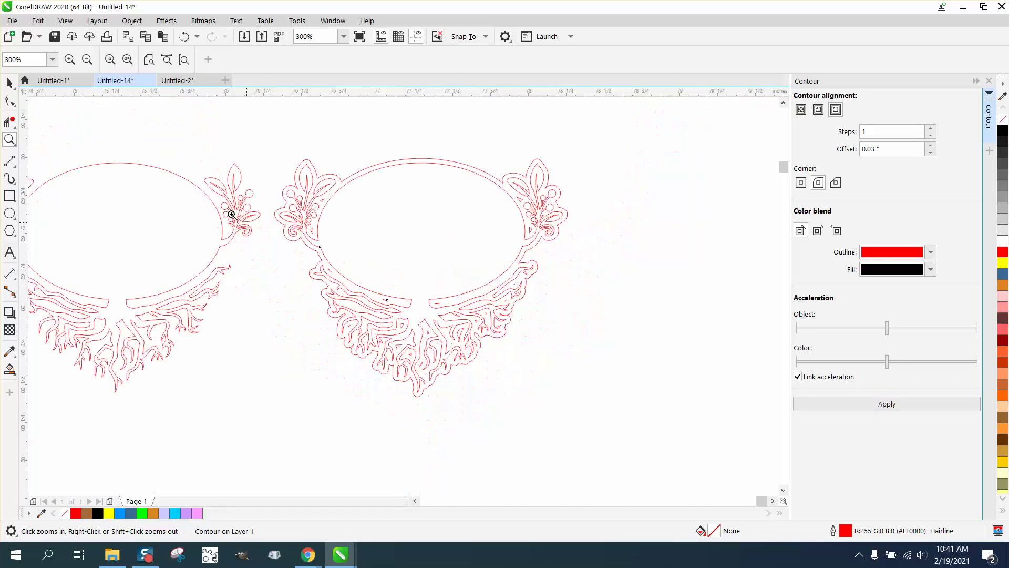
Select the contoured right ornament and use Break Contour Apart on it.
left_click(8, 84)
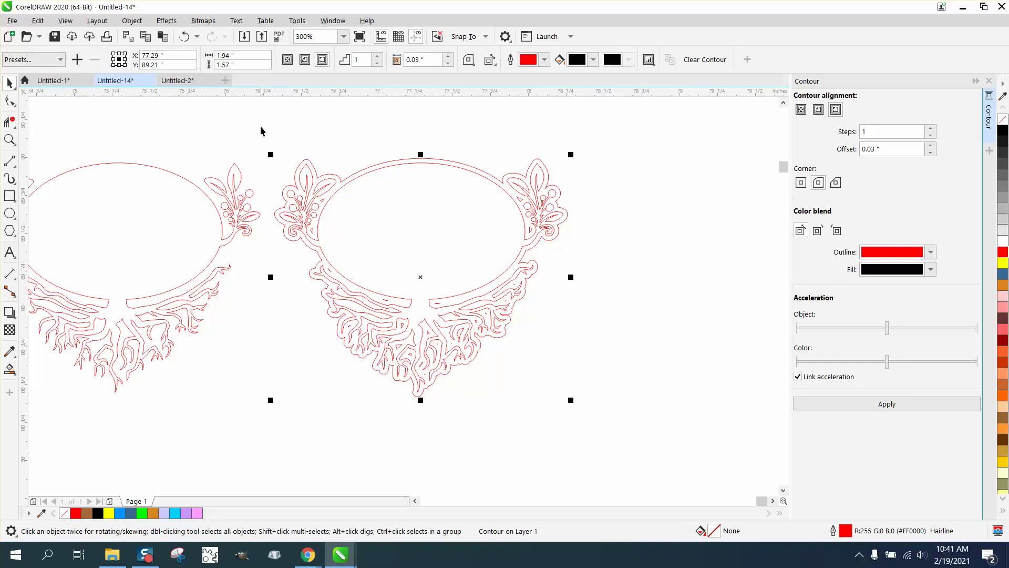
left_click_drag(261, 125, 657, 437)
left_click(132, 20)
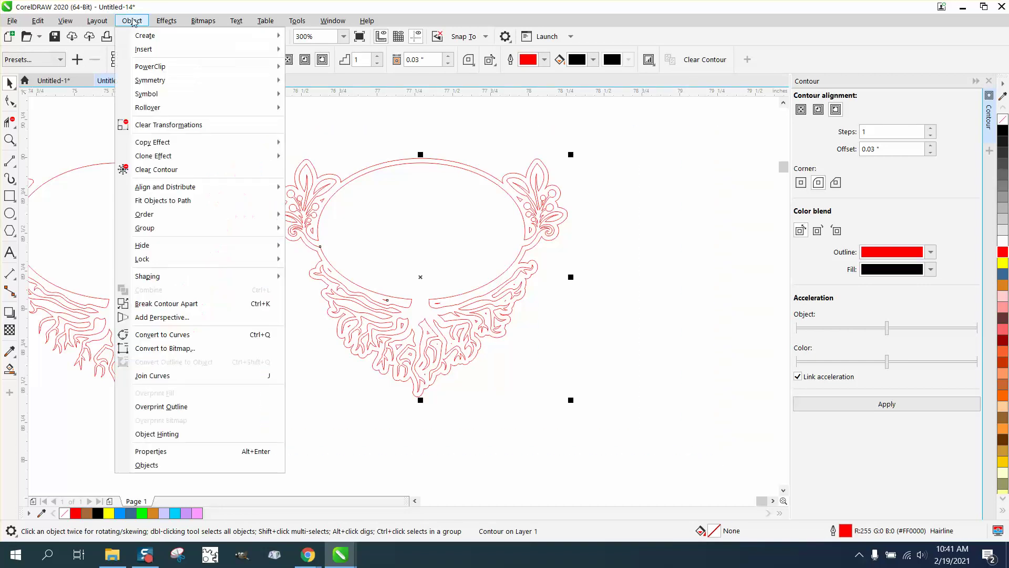
left_click(180, 304)
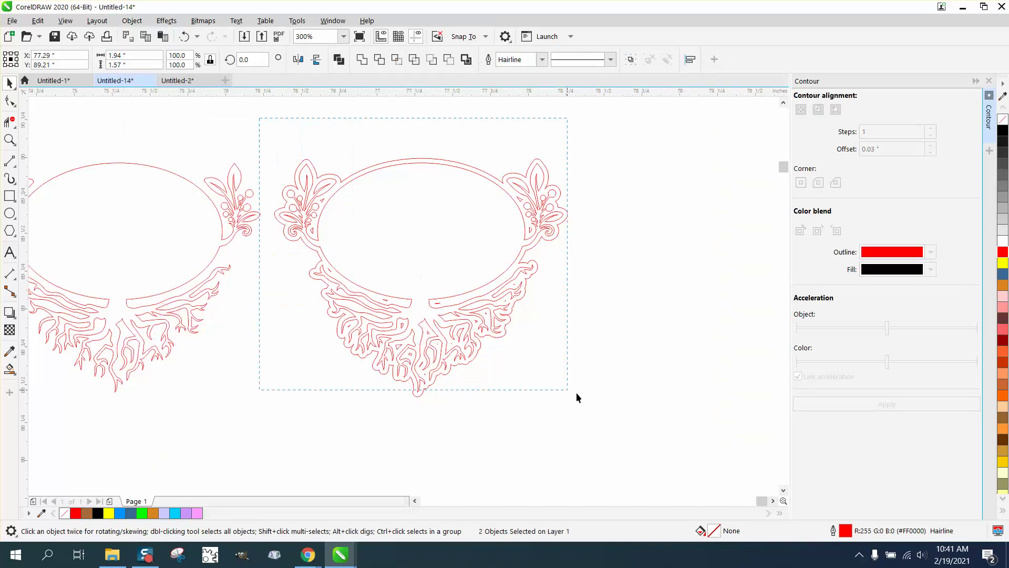
left_click_drag(660, 455, 660, 455)
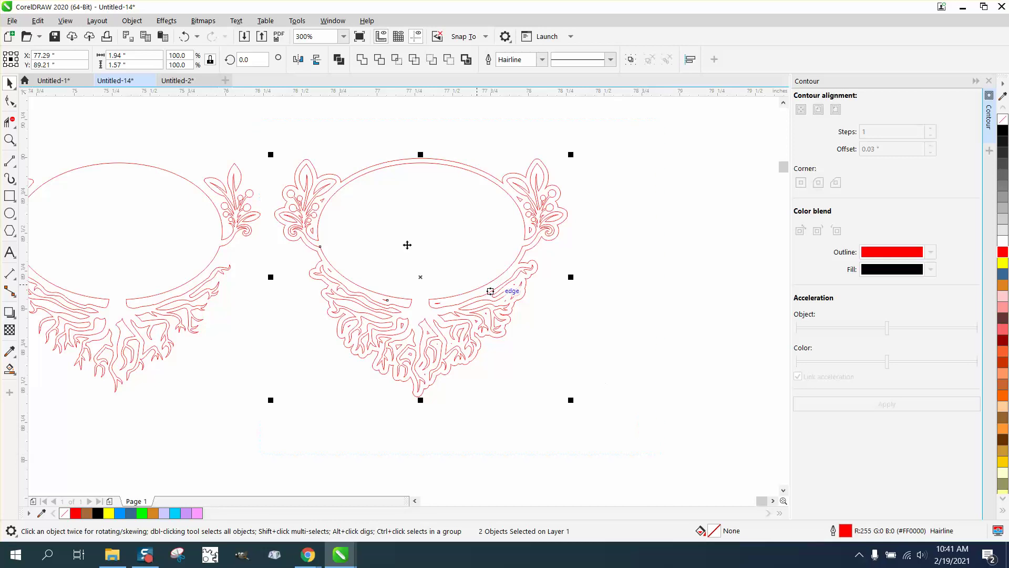
left_click(132, 20)
mouse_move(156, 232)
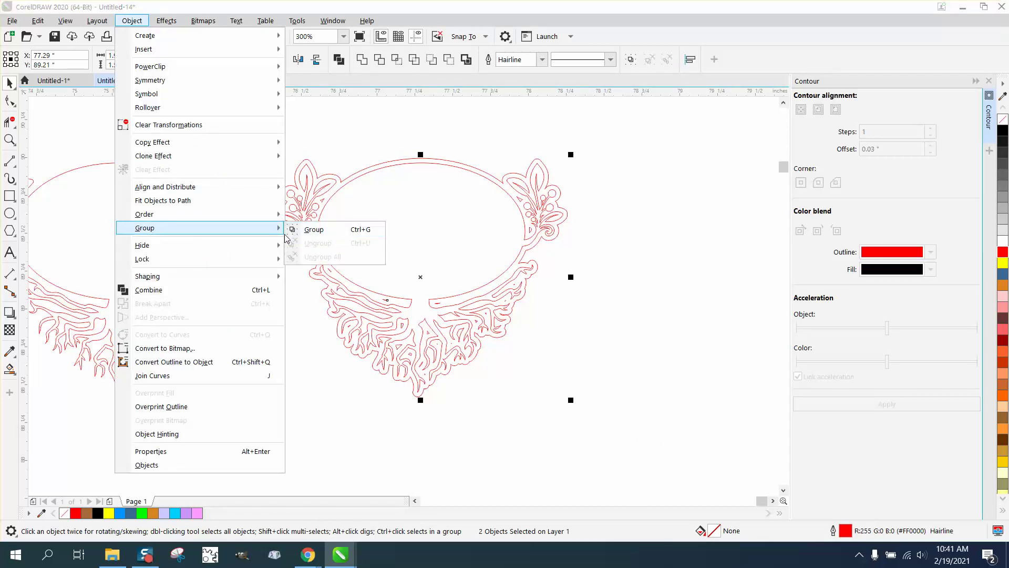
mouse_move(284, 276)
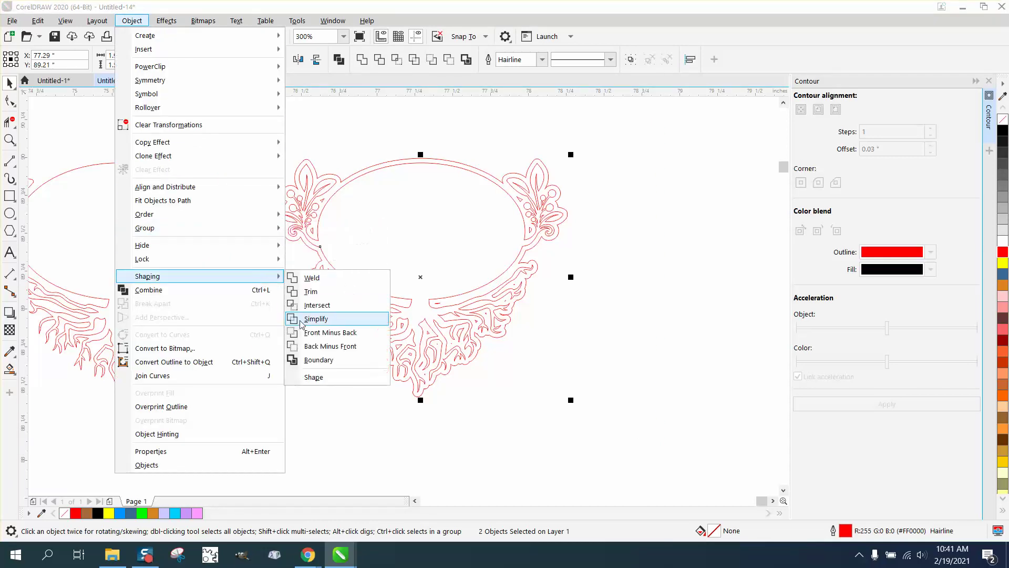
left_click(307, 404)
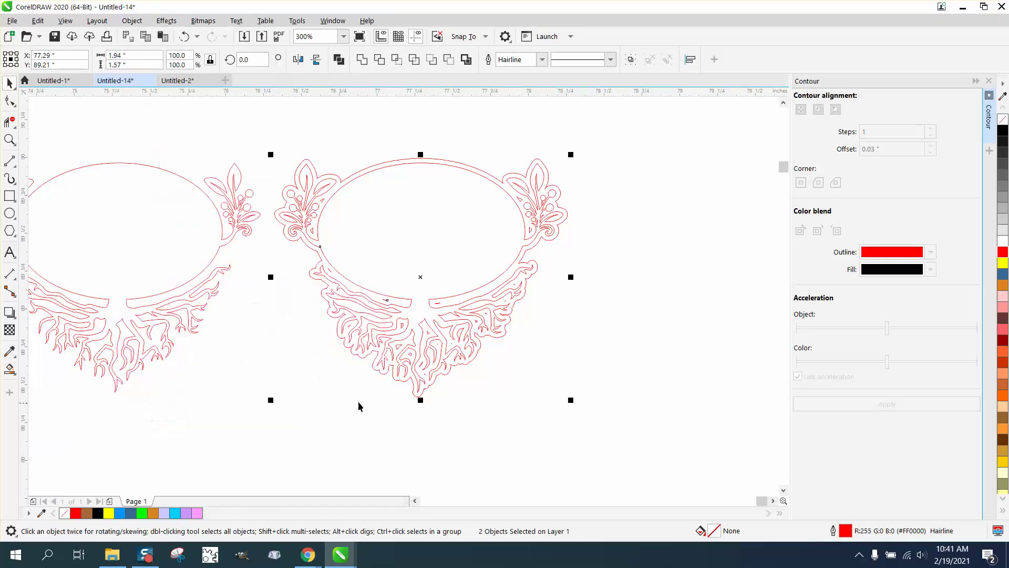
Shift the original ornament 2 inches right and break apart the leftover contour outline.
left_click(603, 384)
left_click(461, 170)
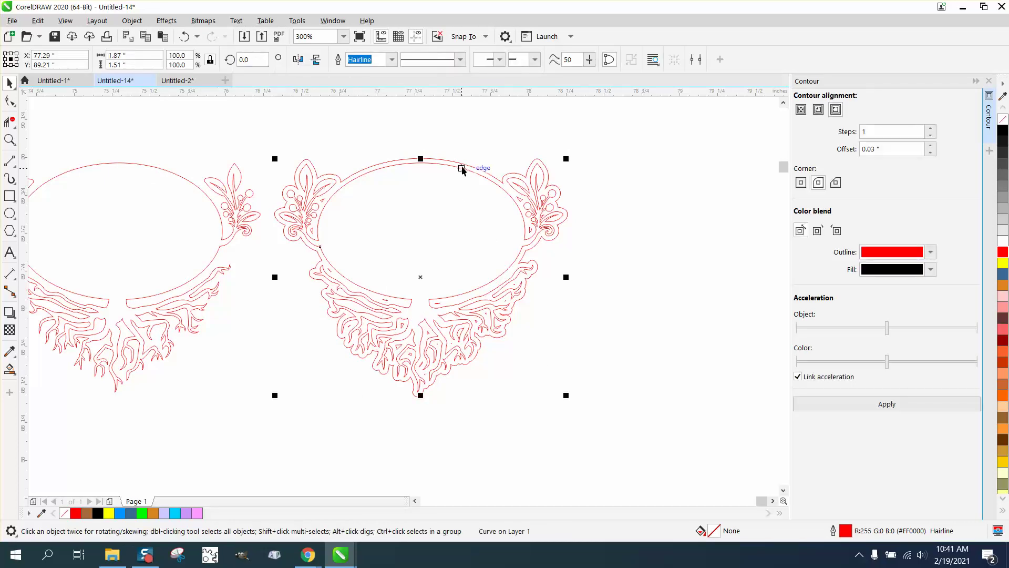
key("shift+Right")
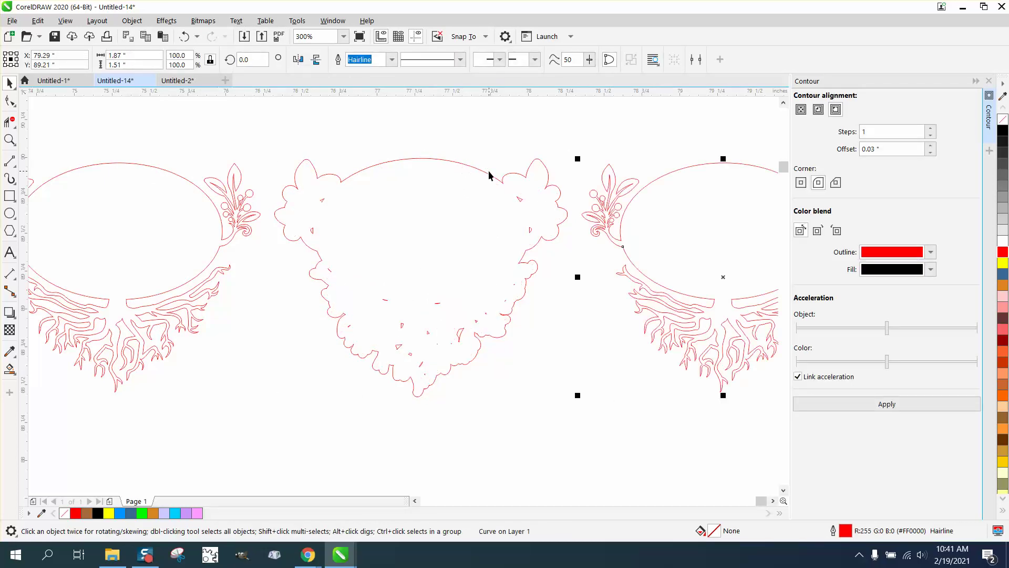
left_click(447, 160)
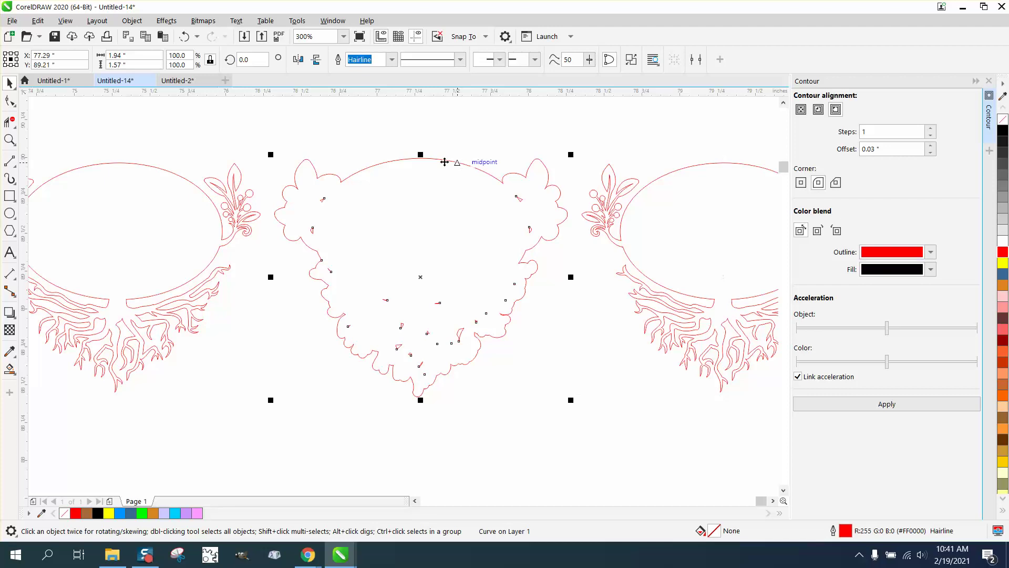
left_click(132, 21)
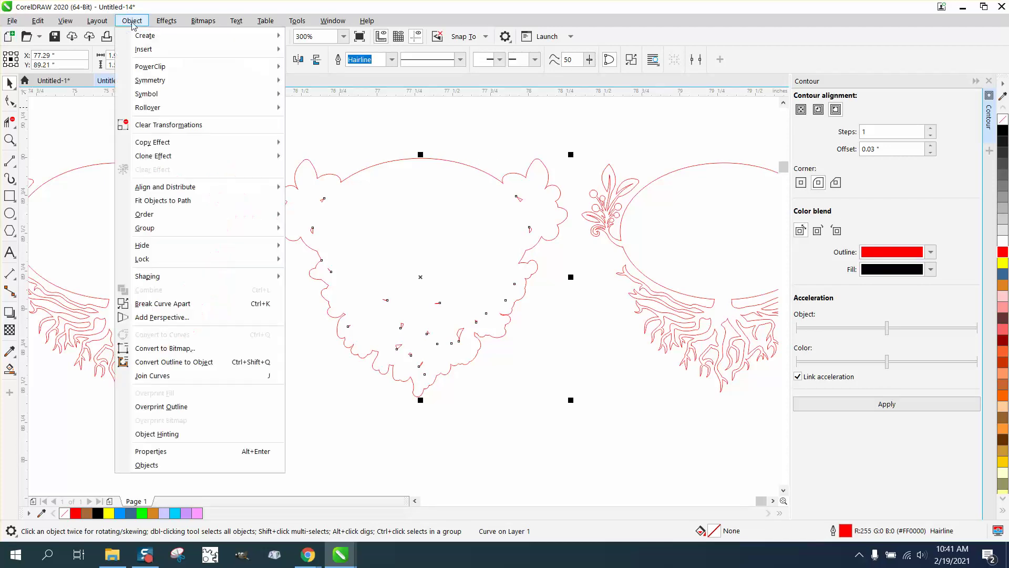
left_click(162, 303)
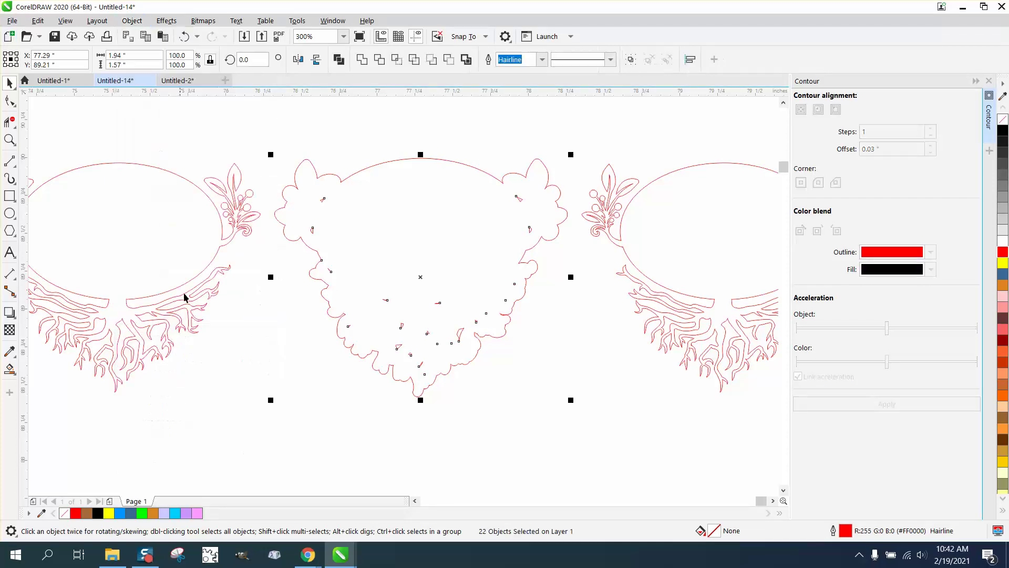
Move the outer contour curve 2 inches down and delete the 21 small inner fragments.
left_click(385, 154)
left_click(389, 161)
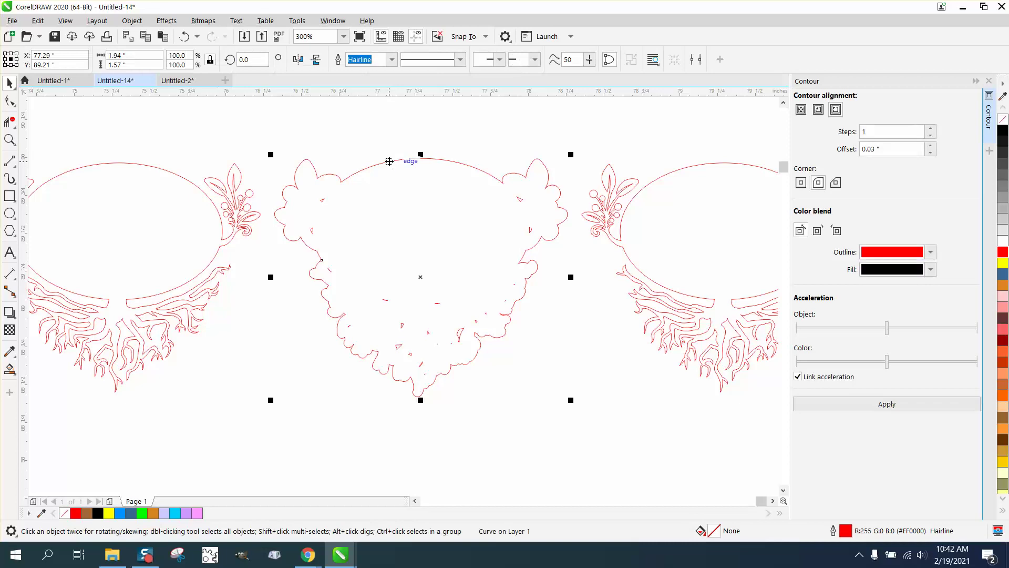
key("Down")
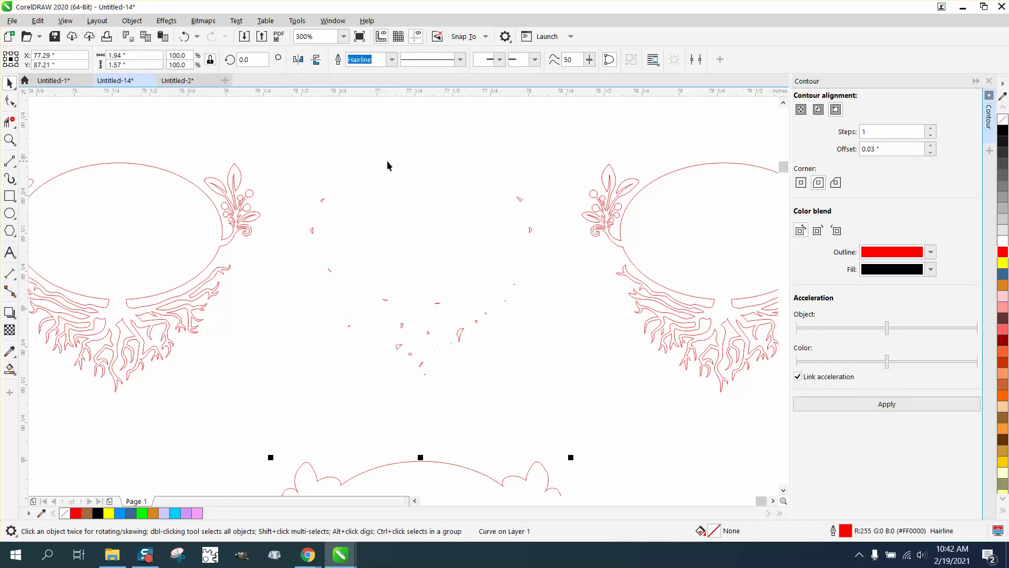
left_click_drag(300, 140, 540, 336)
left_click_drag(571, 379, 575, 384)
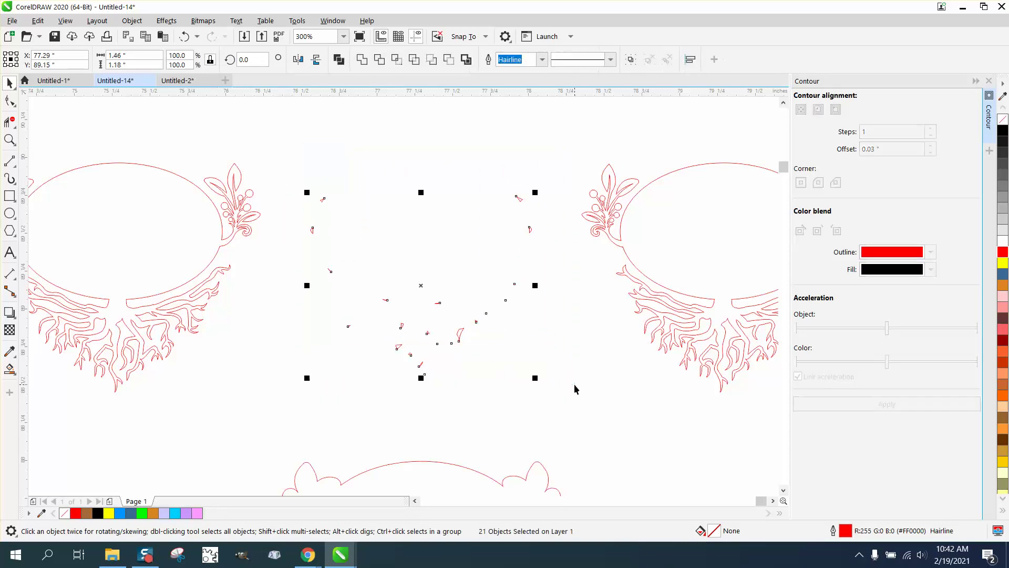
key("Delete")
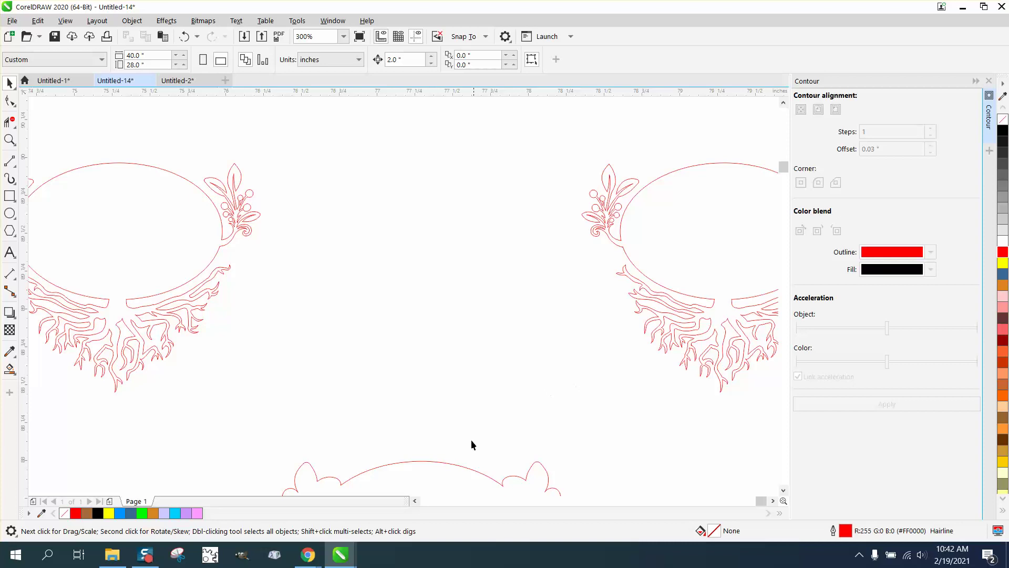
Align the red outline vertically level with the black emblem.
left_click(458, 470)
key("c")
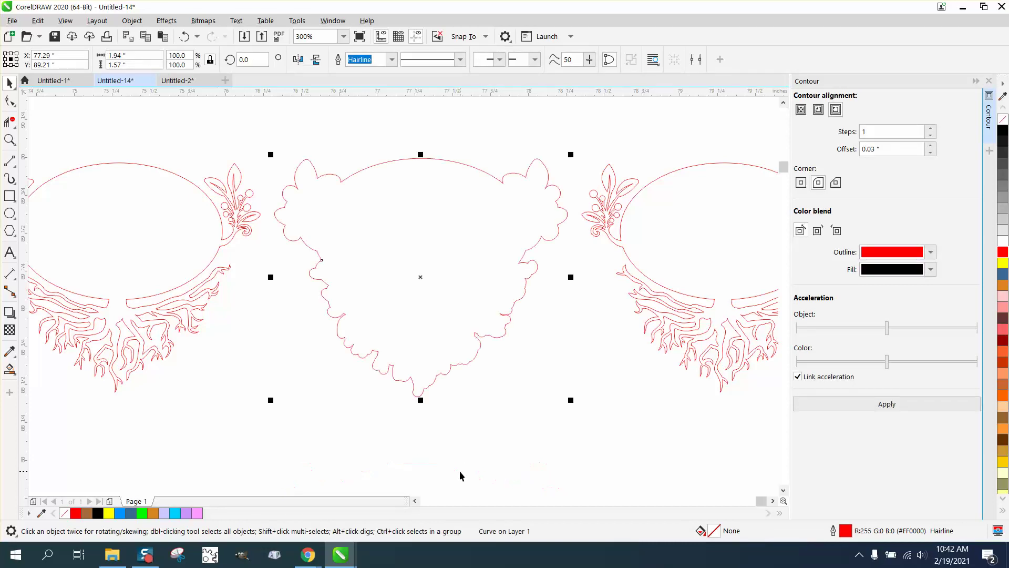
scroll(471, 417, "down", 1)
Shift the red outline left onto the black 4.0 emblem and zoom in to check the fit.
key("Left")
key("Left")
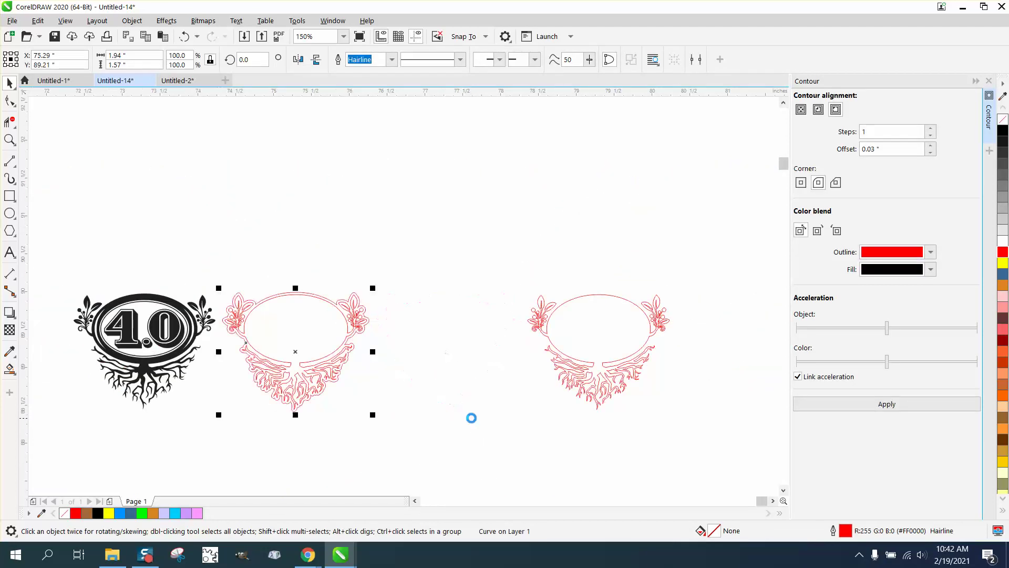
left_click(10, 140)
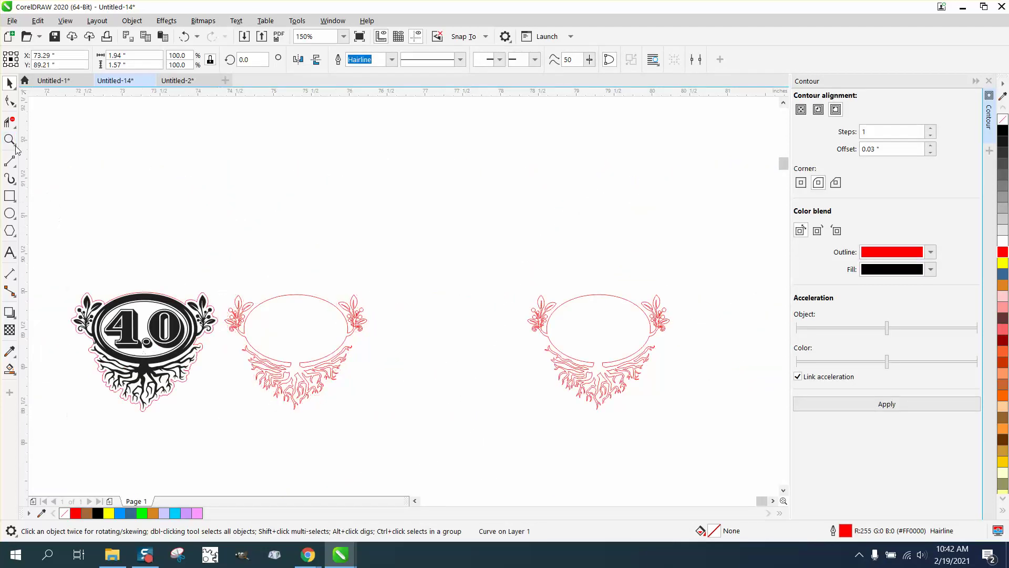
left_click_drag(61, 248, 305, 363)
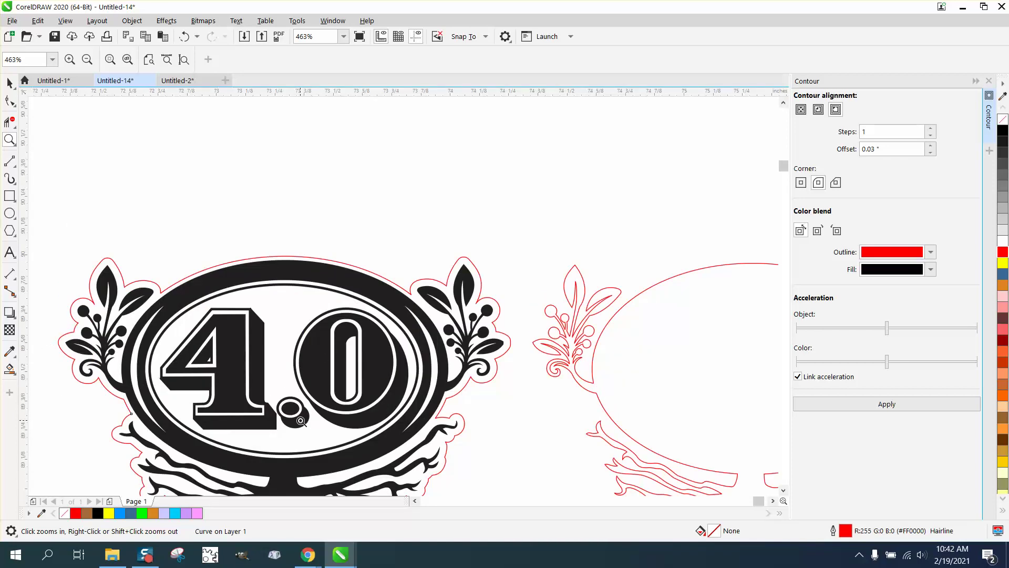
scroll(84, 348, "down", 3)
scroll(403, 494, "up", 1)
scroll(333, 453, "up", 3)
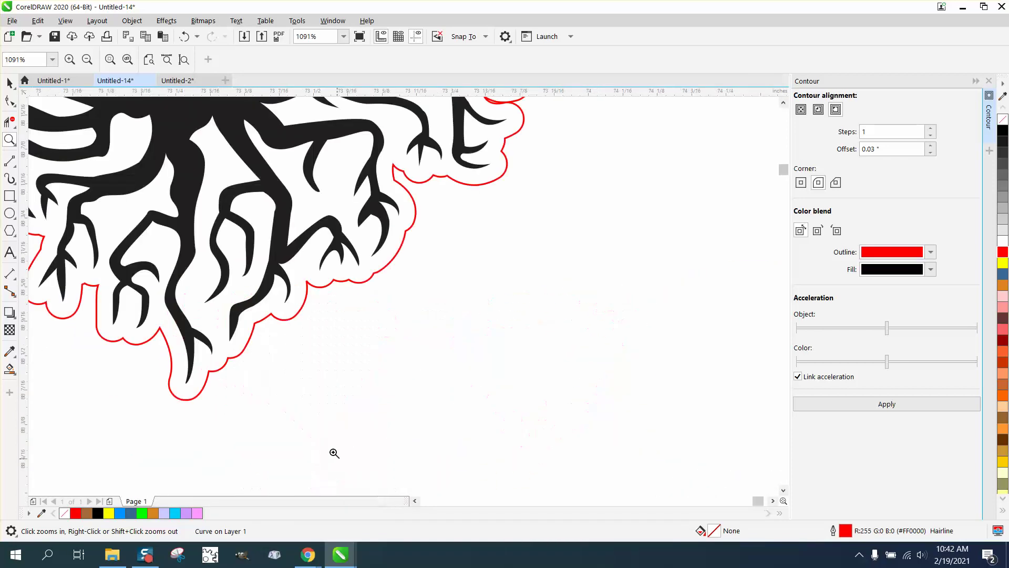
scroll(226, 363, "down", 2)
right_click(222, 338)
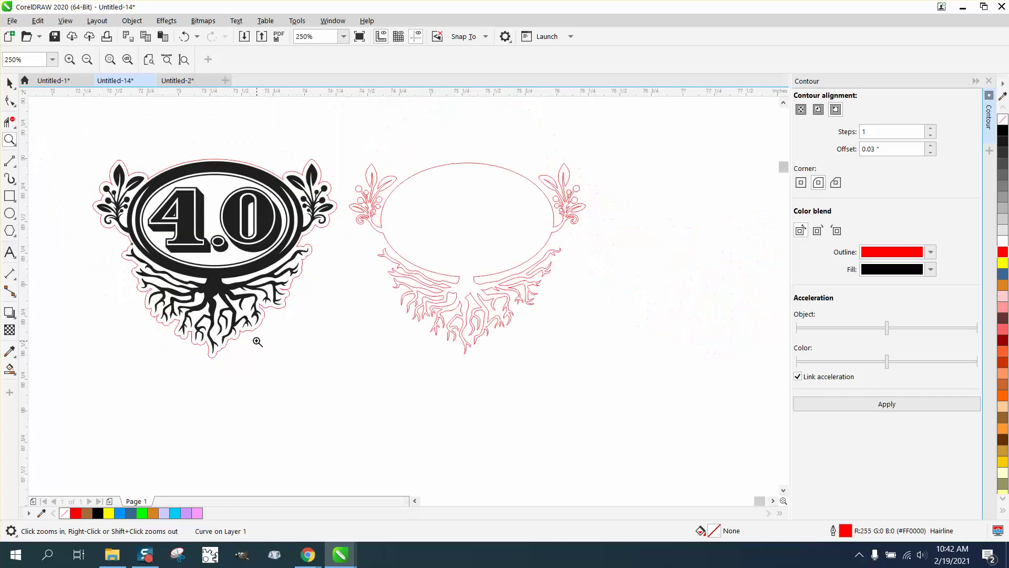
left_click_drag(94, 154, 334, 221)
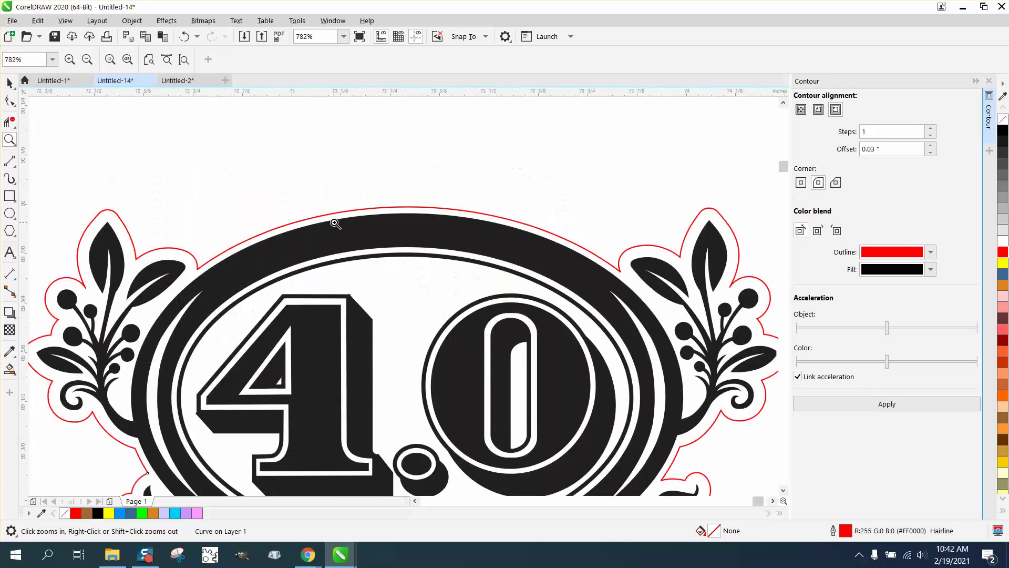
left_click(10, 83)
scroll(193, 121, "down", 3)
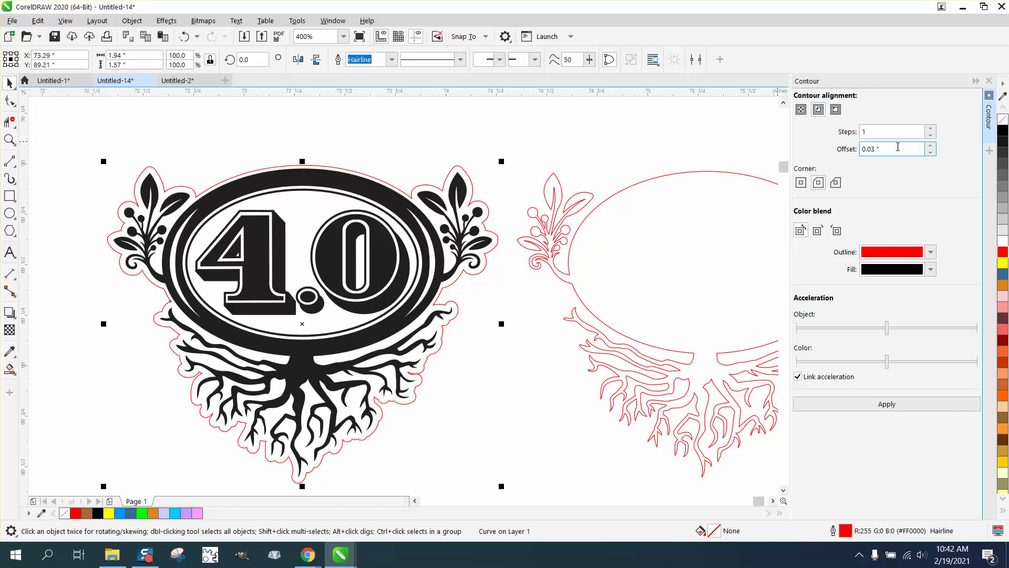
Try a zero-offset contour twice, inspecting the oval's top edge, and undo each attempt.
left_click(863, 149)
type(".0")
left_click(886, 405)
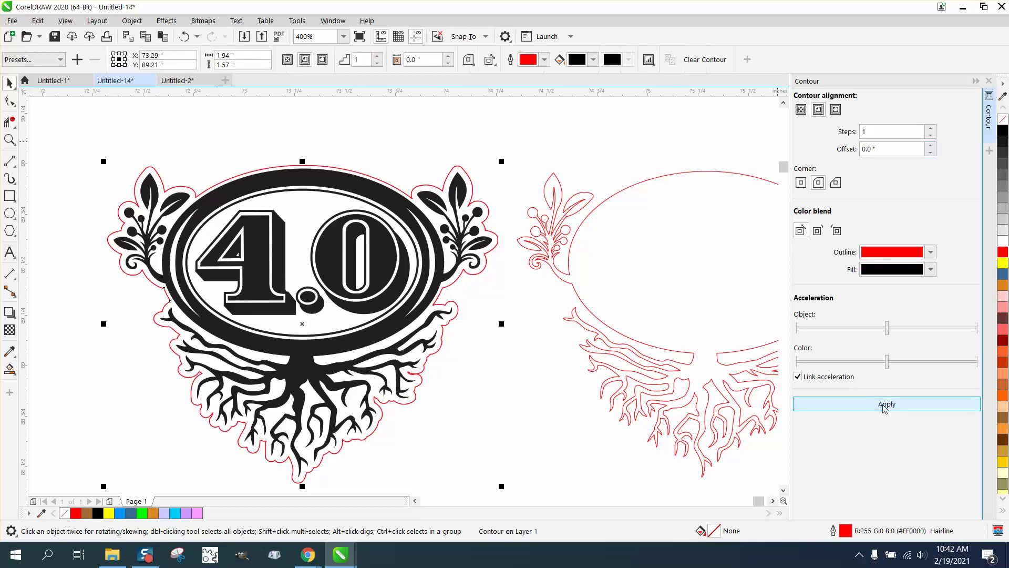
left_click(9, 139)
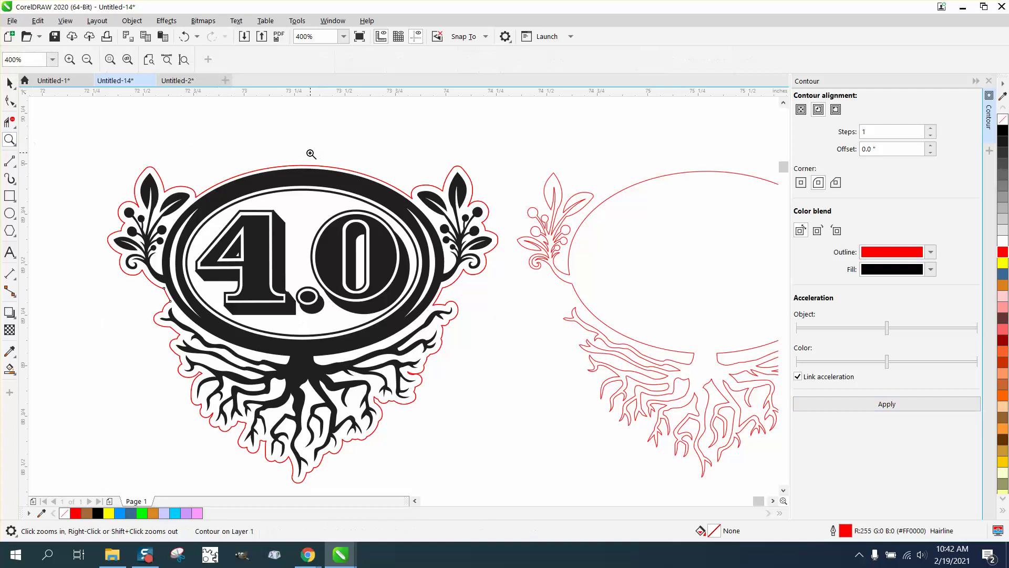
left_click_drag(311, 153, 427, 213)
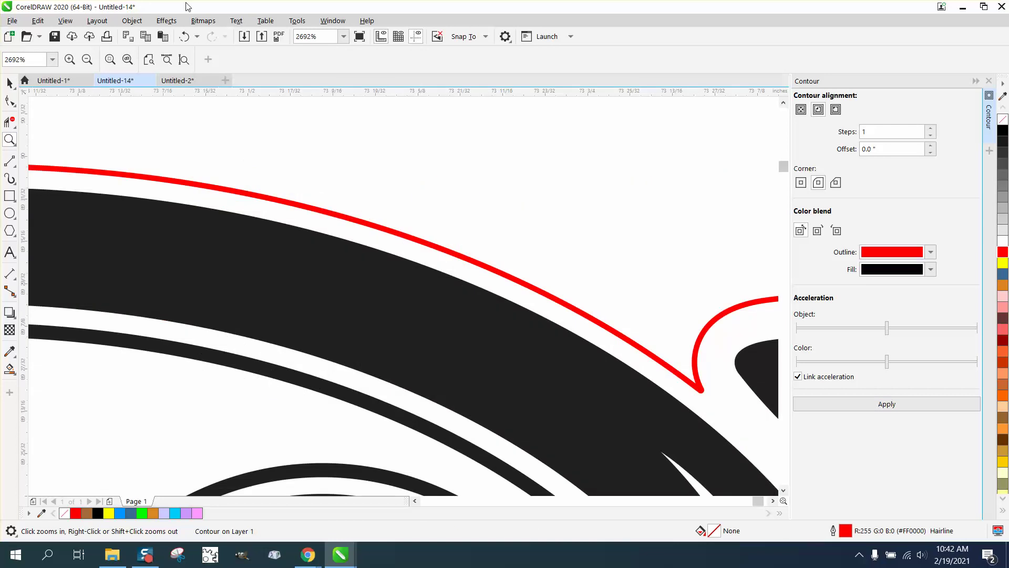
left_click(184, 37)
left_click_drag(902, 149, 838, 150)
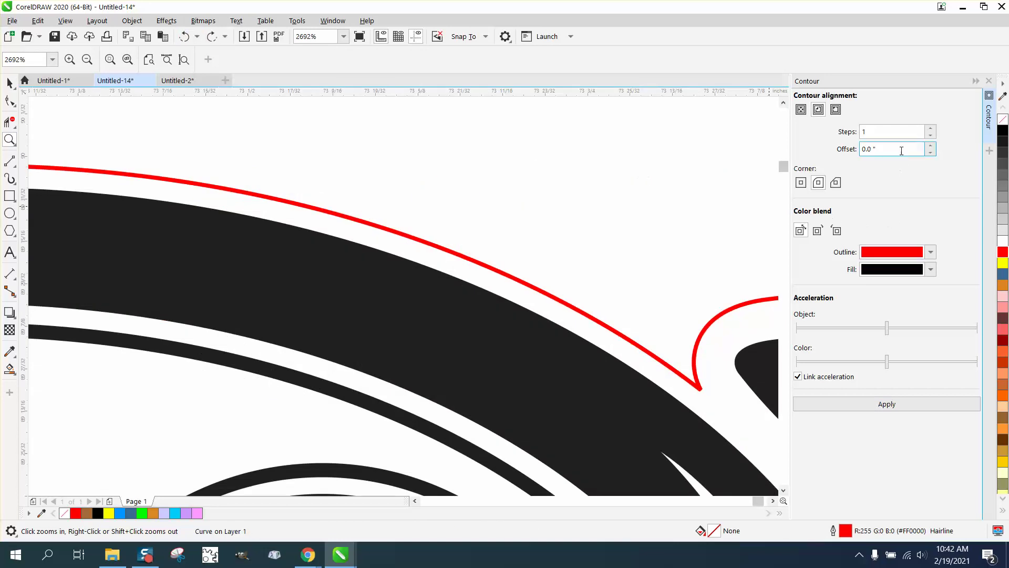
type(".002")
left_click(886, 403)
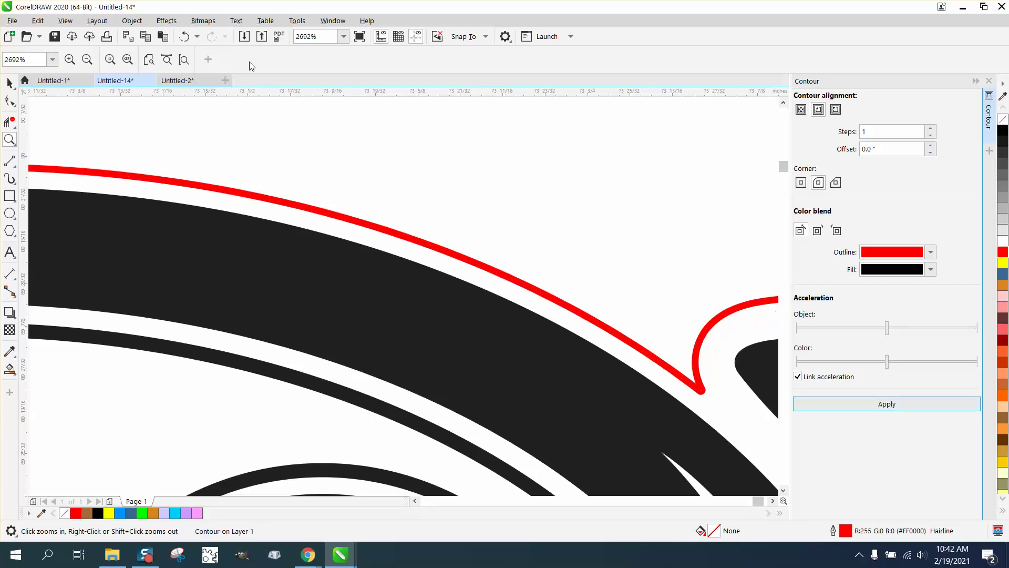
left_click(184, 36)
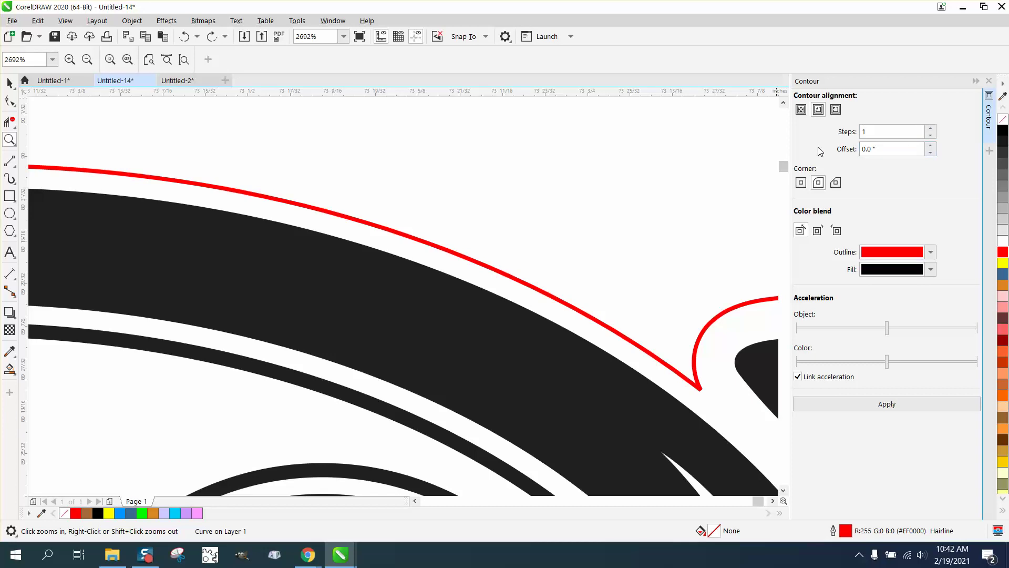
Apply a 0.004-inch contour to the red cut line.
double_click(896, 148)
type(".")
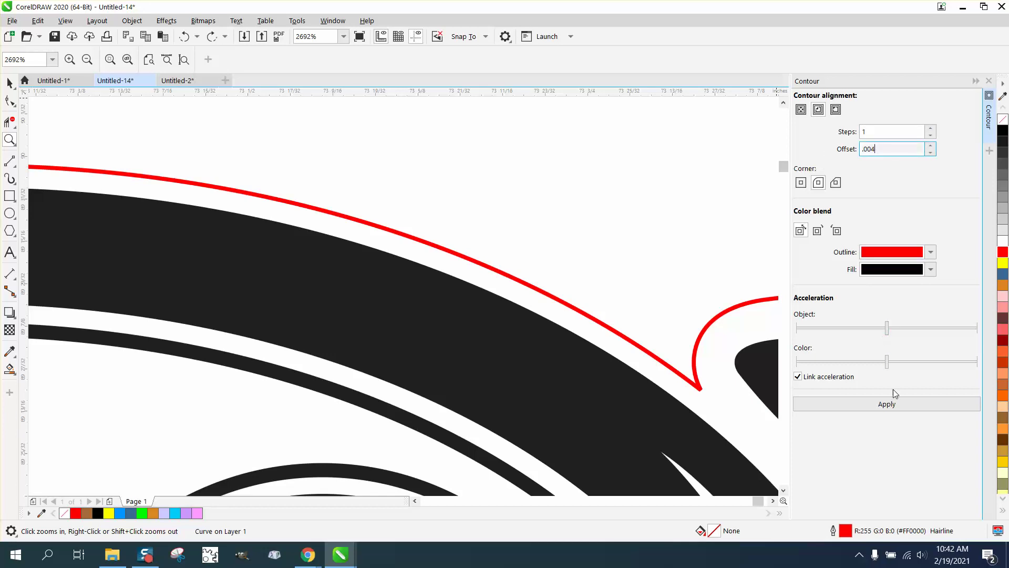
type("004")
left_click(896, 404)
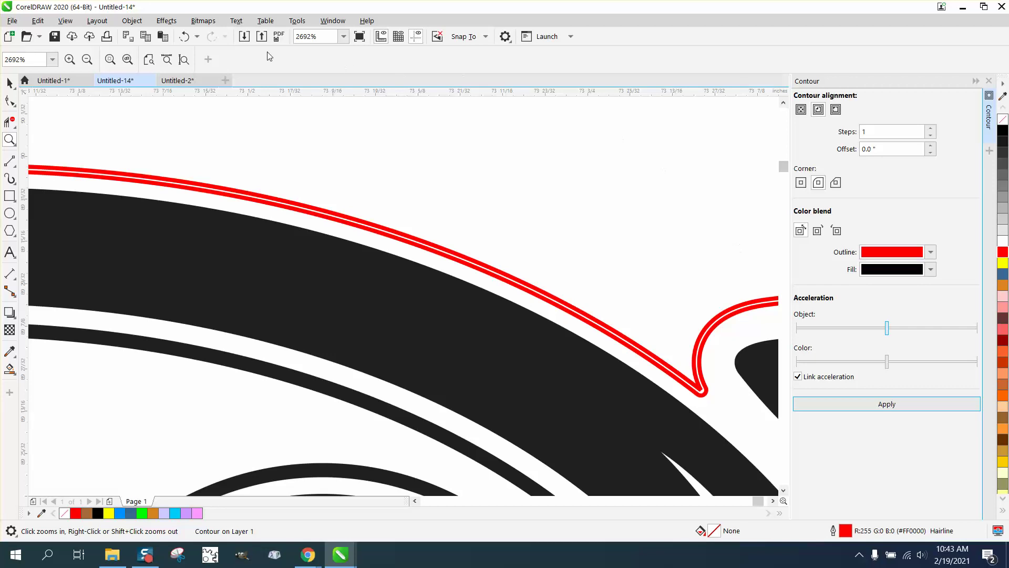
Break the 0.004-inch contour apart from its source cut line.
left_click(132, 21)
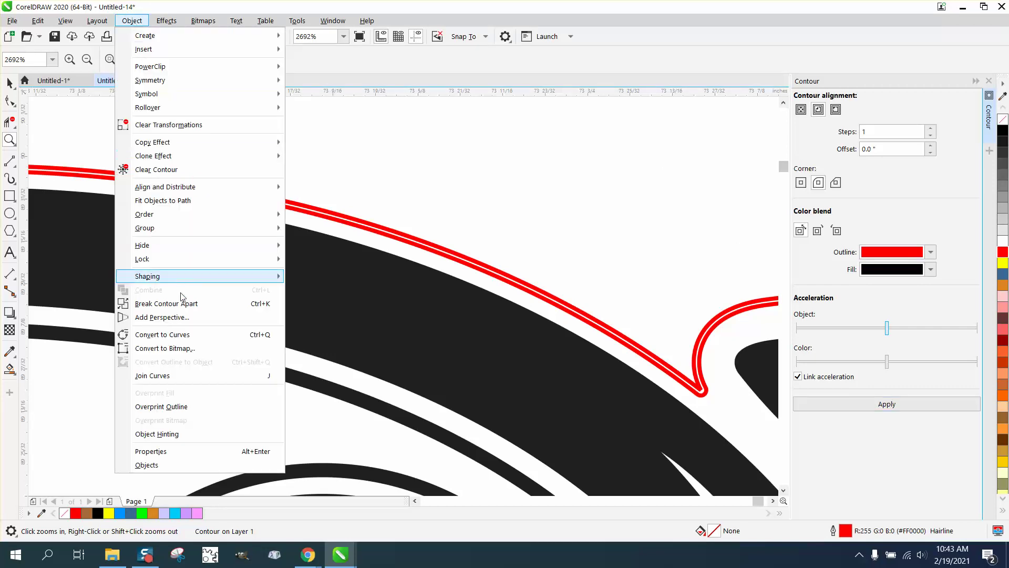
left_click(184, 303)
left_click(278, 186)
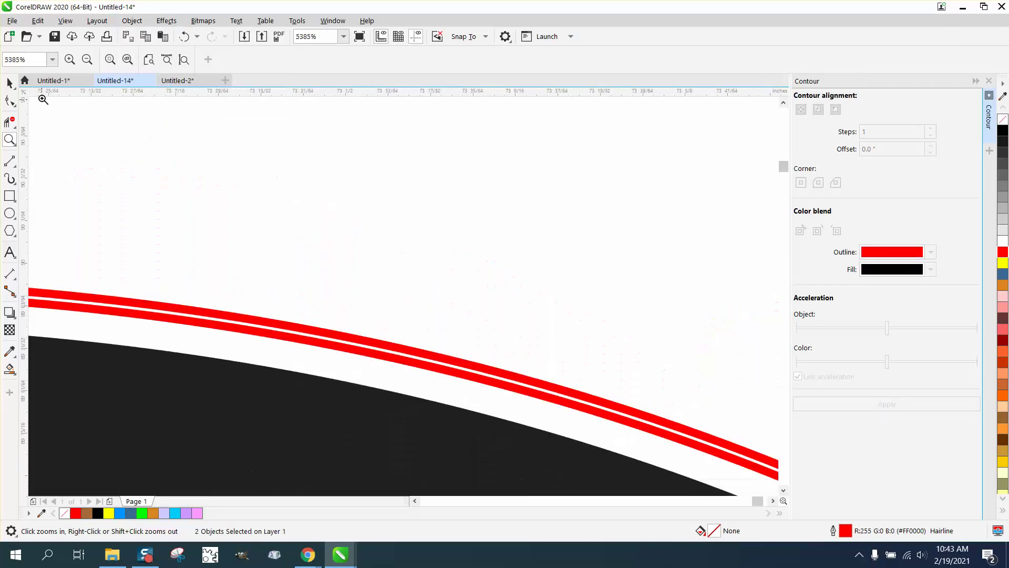
left_click(9, 83)
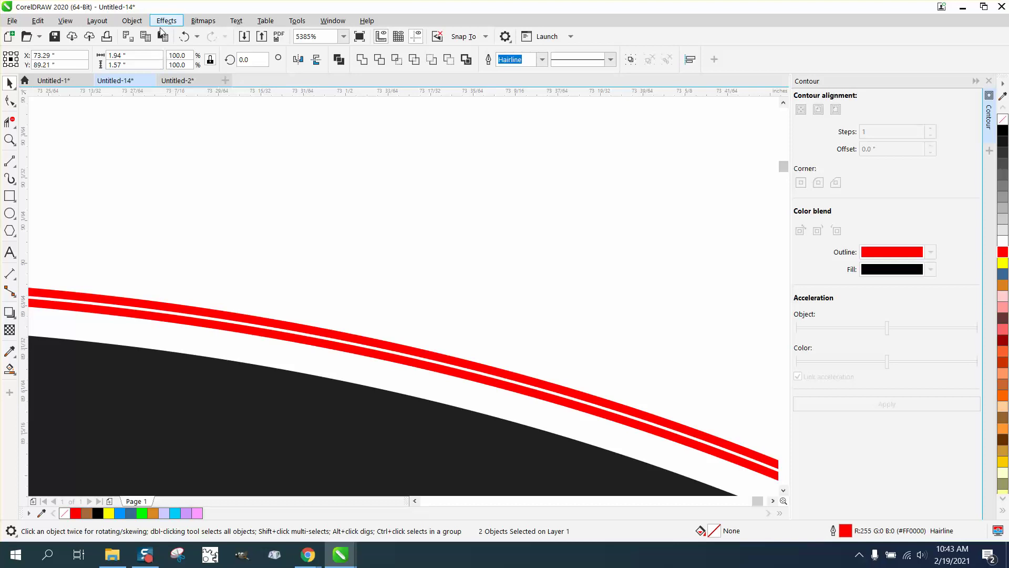
left_click(185, 307)
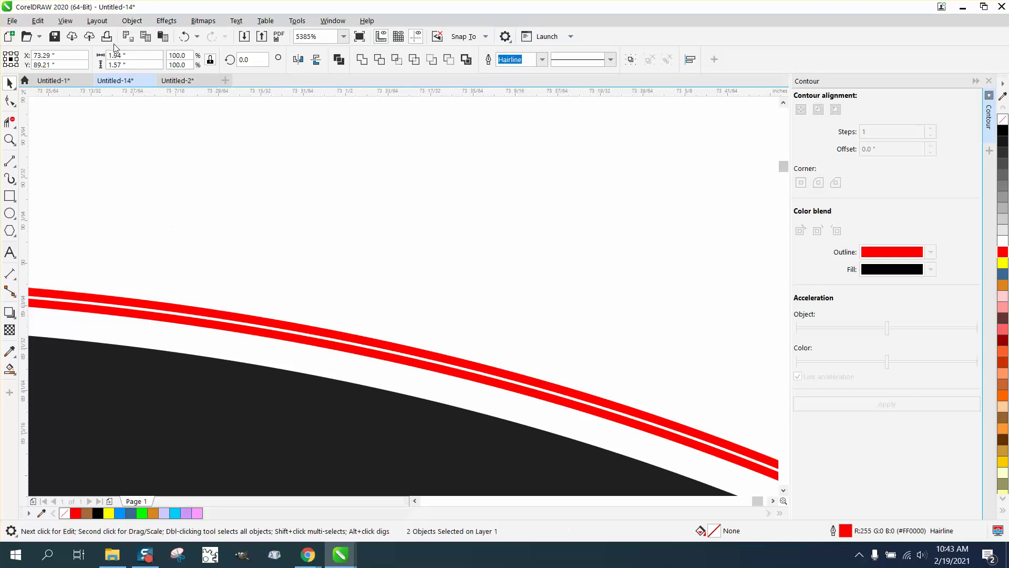
Delete the extra inner red line and zoom out to view the emblem with its cut line.
left_click(131, 21)
left_click(367, 231)
left_click(354, 341)
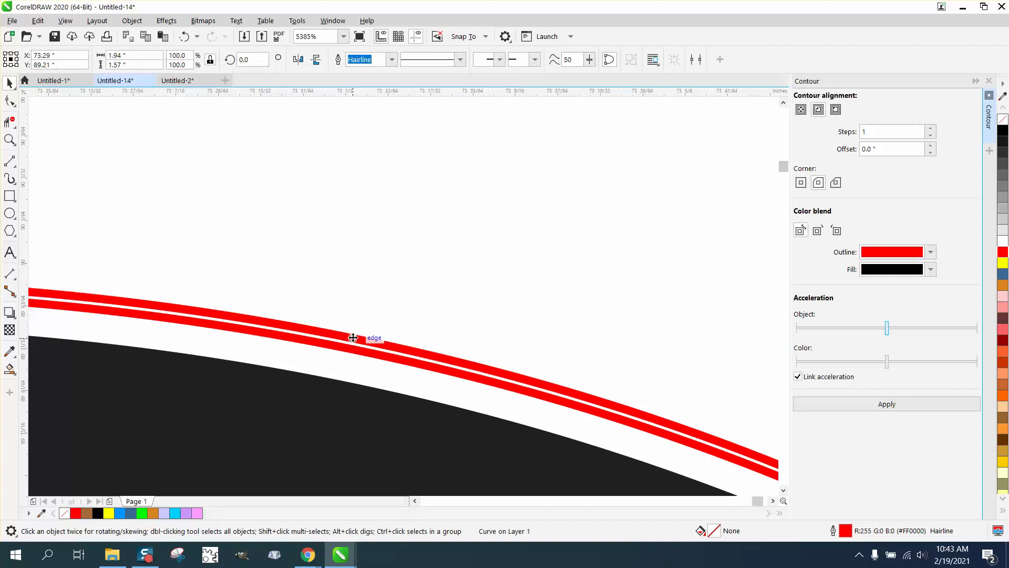
key("Delete")
key("F3")
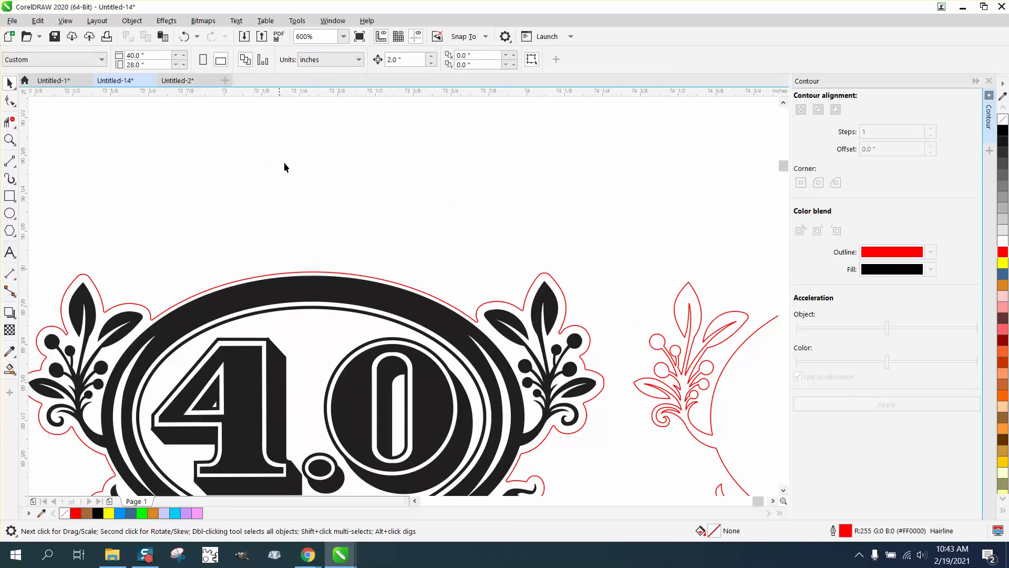
scroll(284, 167, "down", 1)
left_click(9, 139)
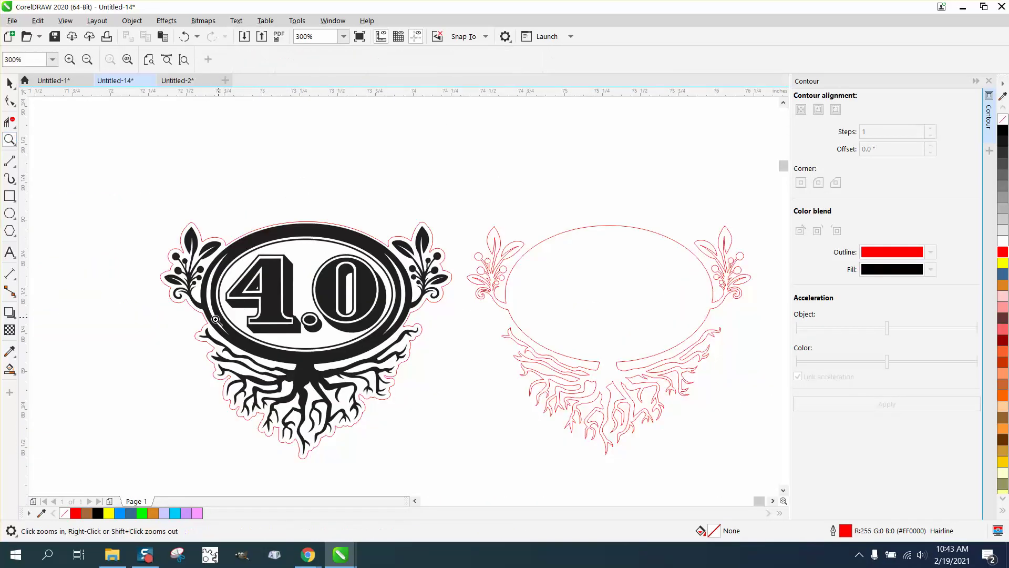
left_click_drag(190, 327, 453, 466)
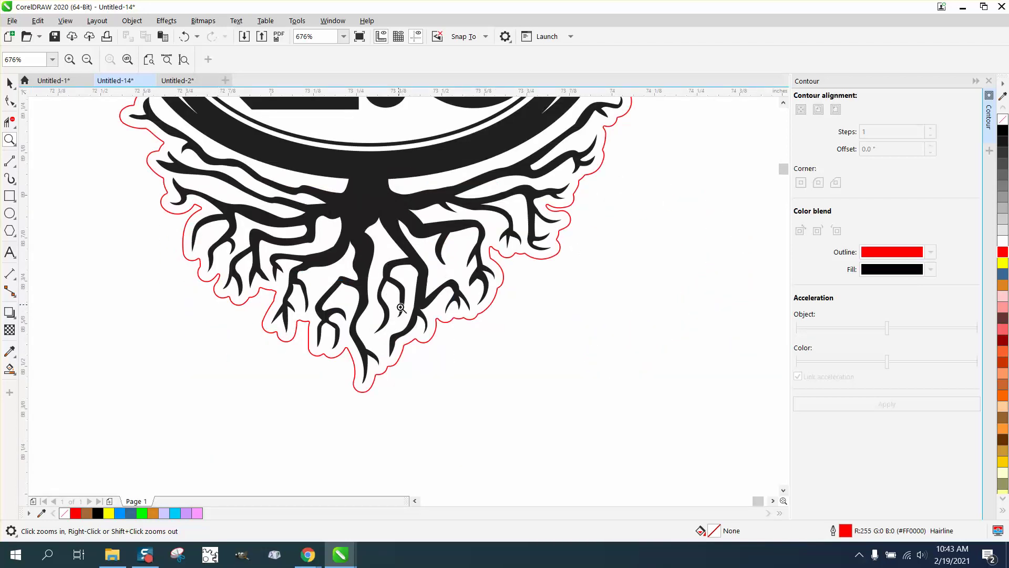
right_click(379, 308)
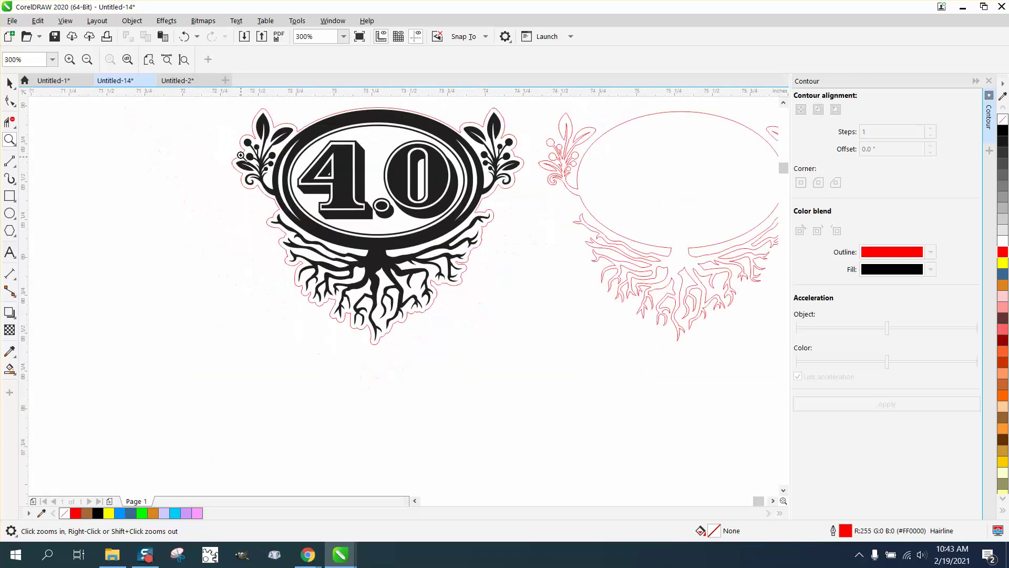
left_click_drag(213, 107, 583, 350)
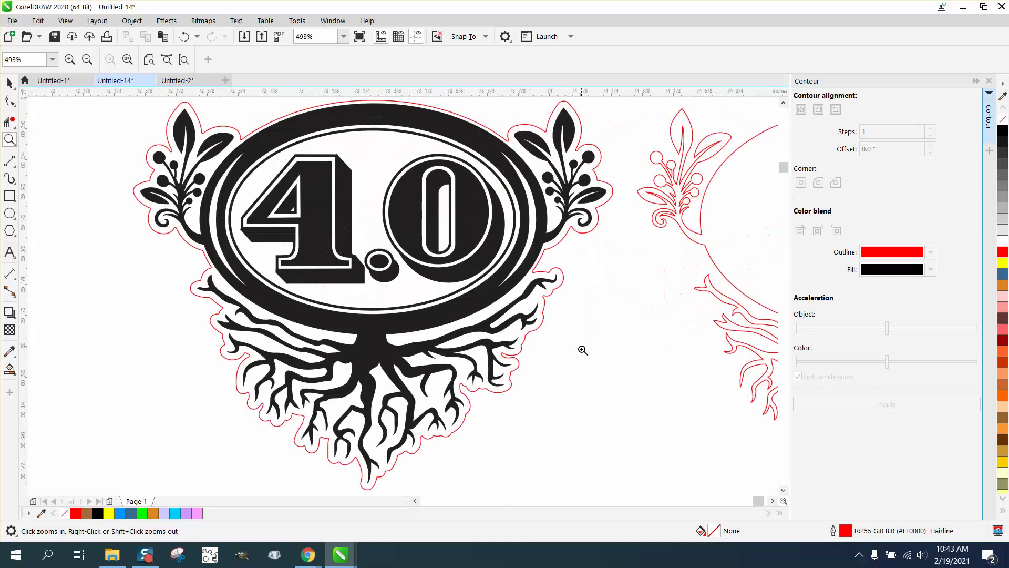